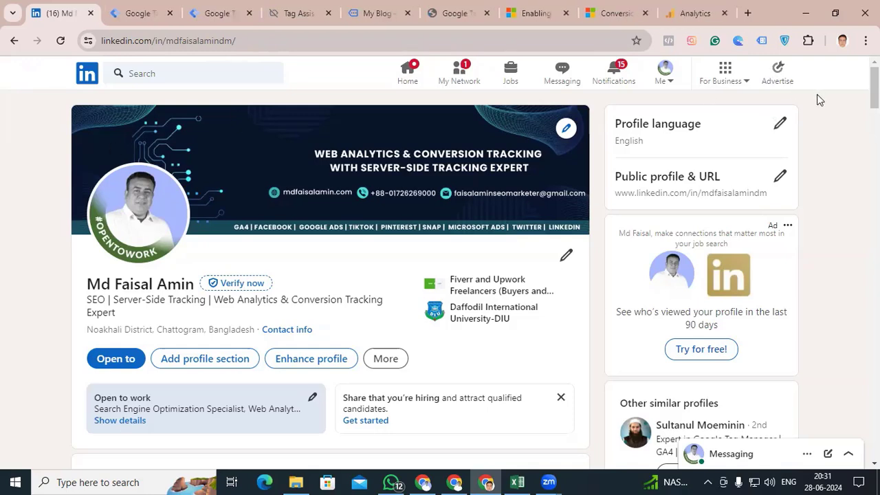
# Open the ad account in LinkedIn Campaign Manager and go to its conversion tracking page
pyautogui.click(778, 74)
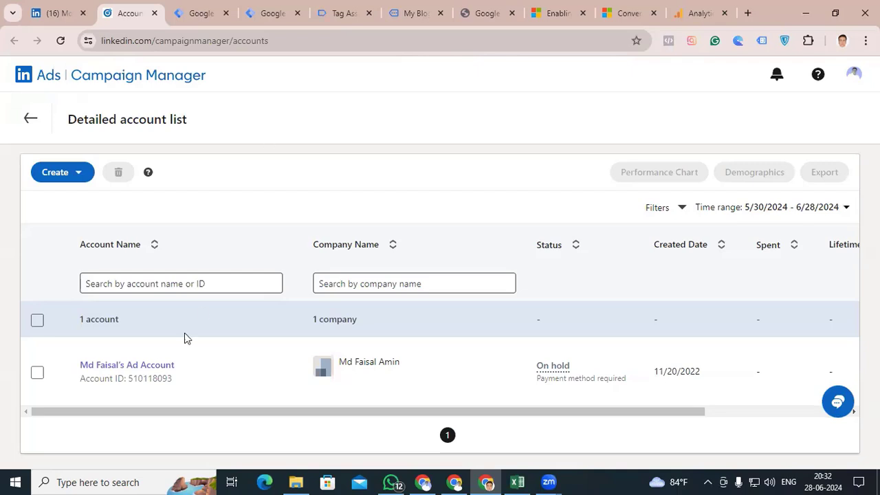
pyautogui.click(151, 372)
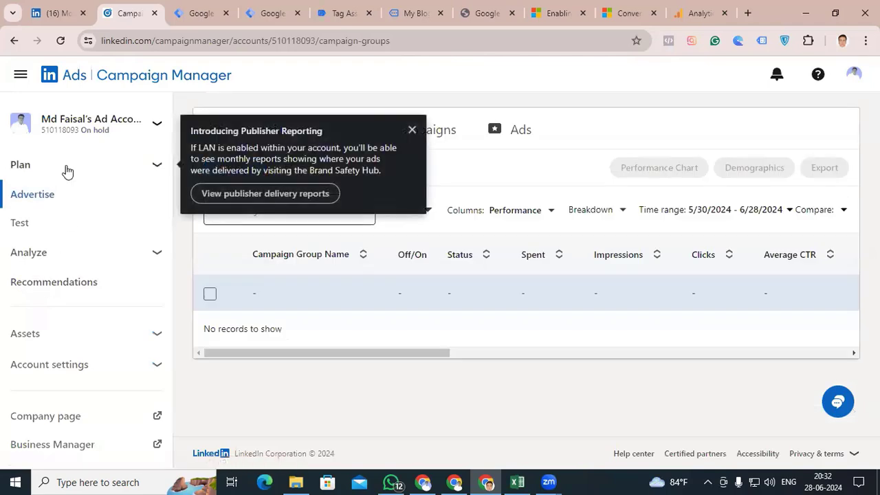
pyautogui.click(154, 254)
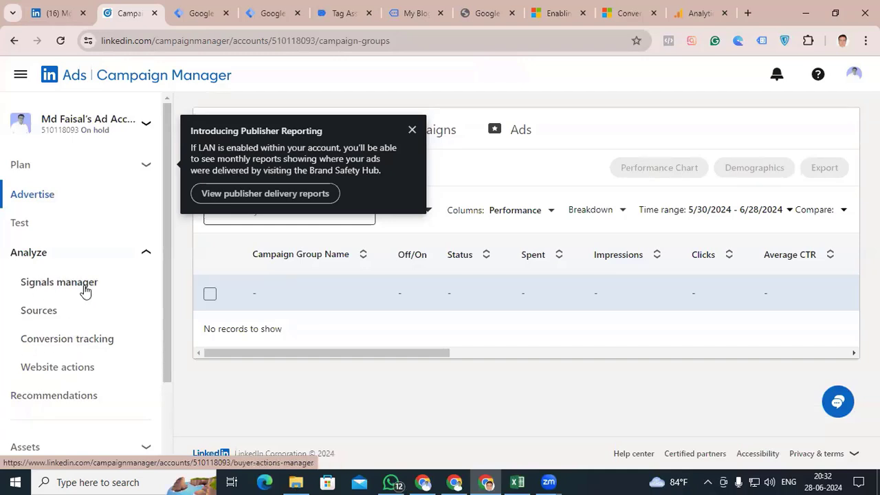
pyautogui.click(61, 339)
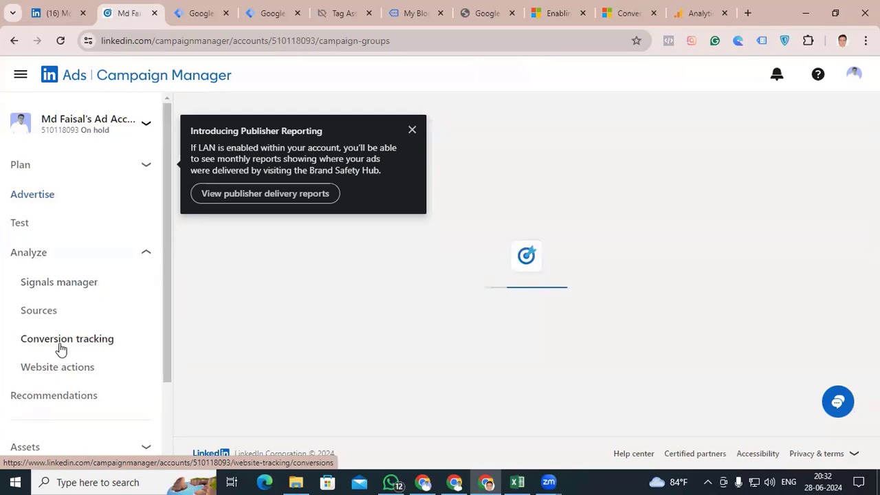
# Start a new Insight Tag conversion and name it Purchase
pyautogui.scroll(-2, 515, 334)
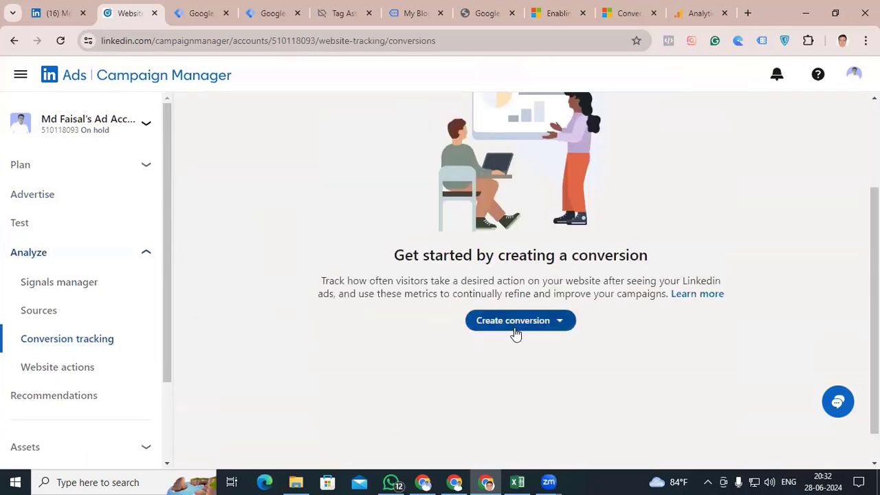
pyautogui.click(560, 327)
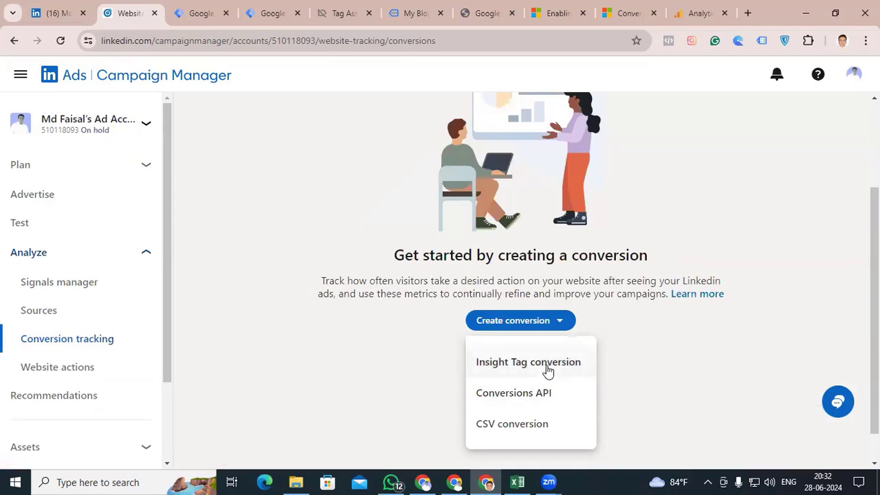
pyautogui.click(547, 370)
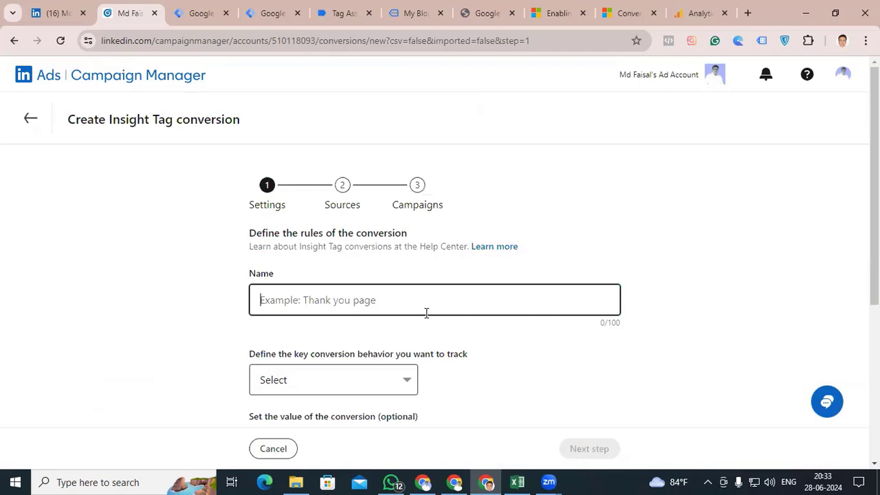
pyautogui.write('Purc')
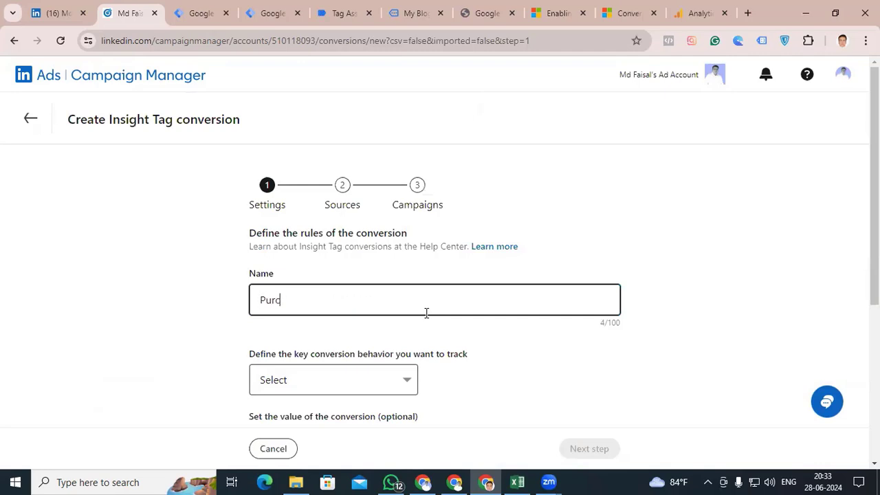
pyautogui.write('hase')
# Set the key conversion behavior to track to Purchase, from the Sales group
pyautogui.scroll(-1, 426, 313)
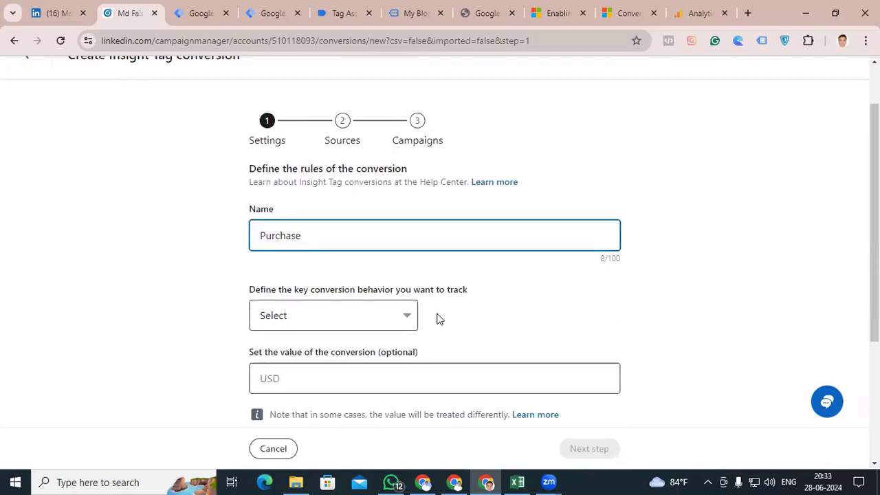
pyautogui.click(408, 319)
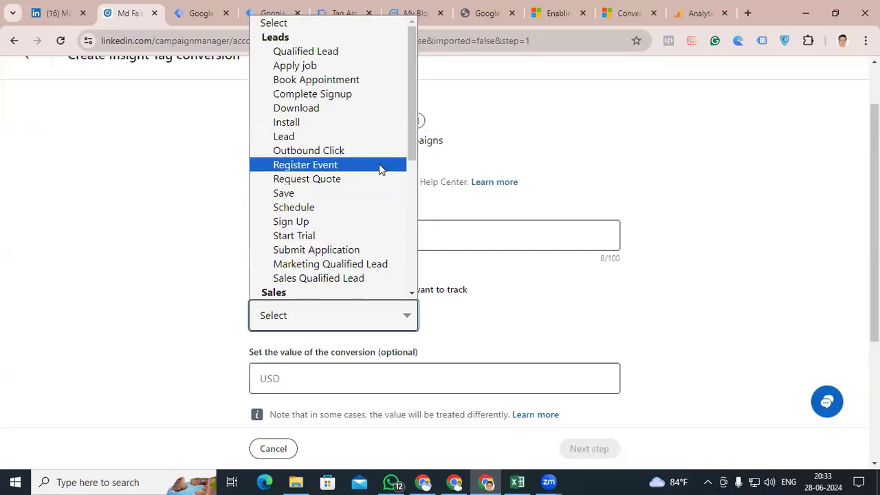
pyautogui.scroll(-3, 379, 163)
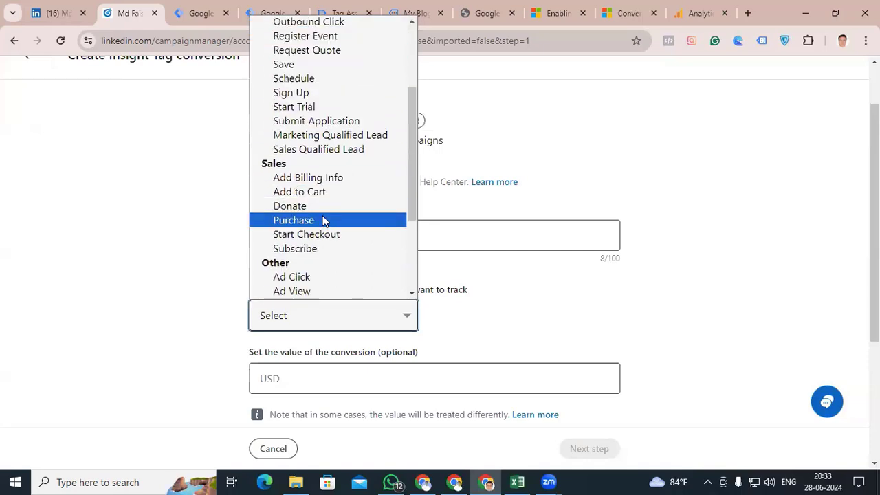
pyautogui.scroll(3, 296, 235)
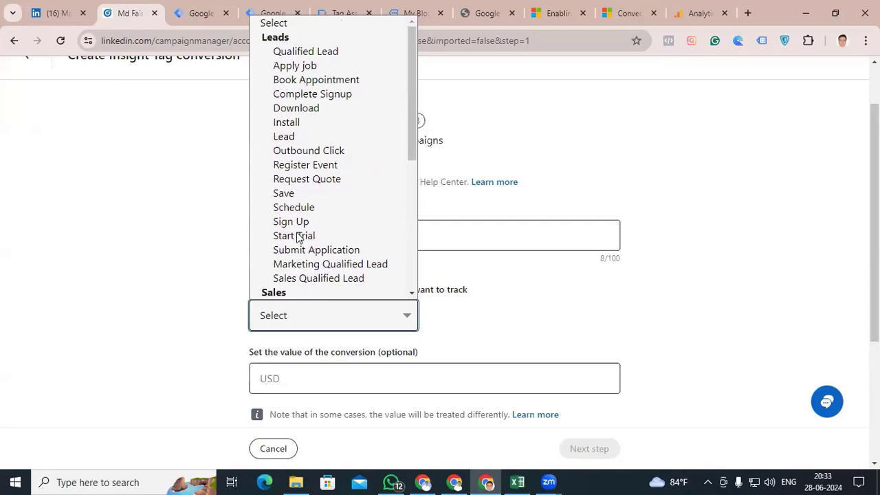
pyautogui.scroll(-3, 318, 179)
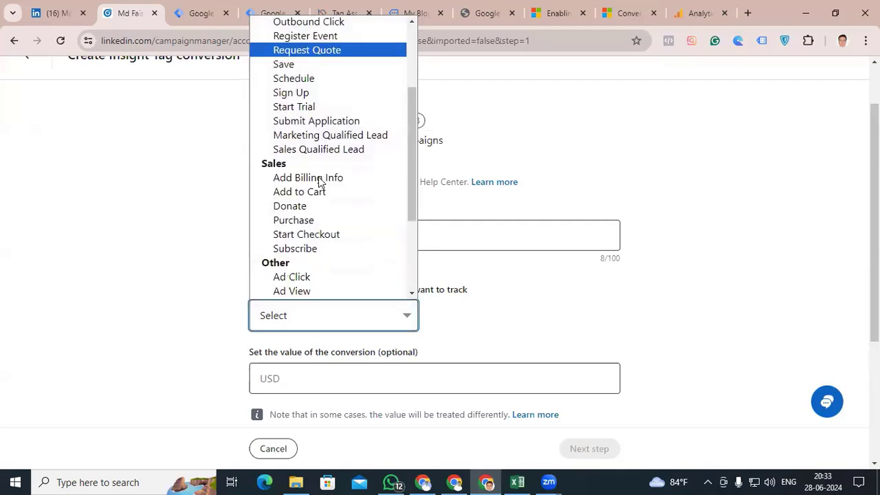
pyautogui.scroll(3, 305, 94)
pyautogui.scroll(-3, 304, 191)
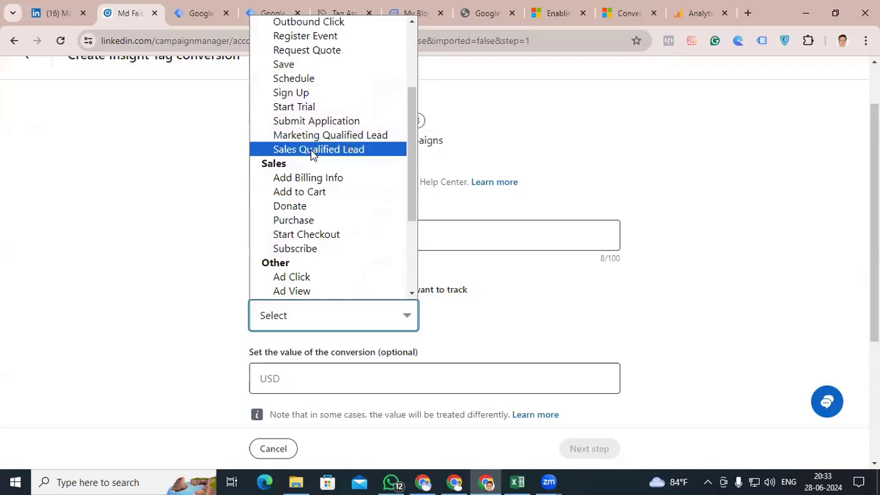
pyautogui.click(311, 220)
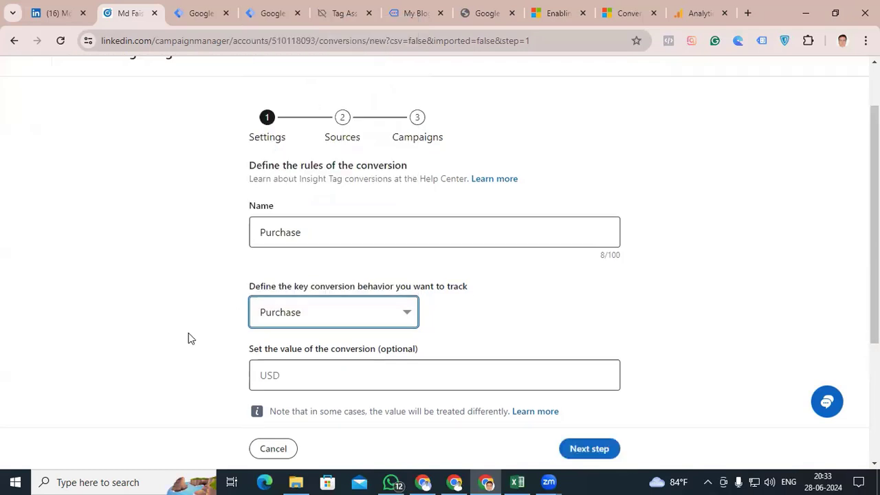
pyautogui.scroll(-2, 282, 255)
pyautogui.click(282, 255)
pyautogui.write('USA')
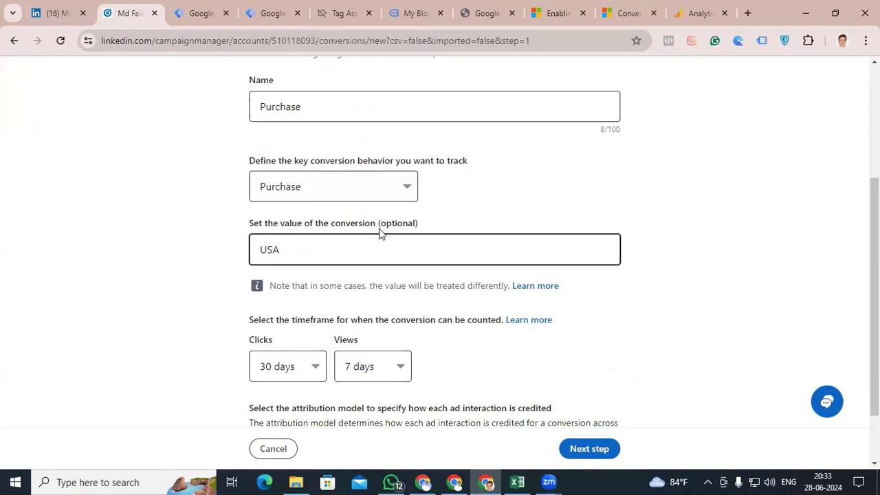
pyautogui.moveTo(419, 224); pyautogui.dragTo(379, 225)
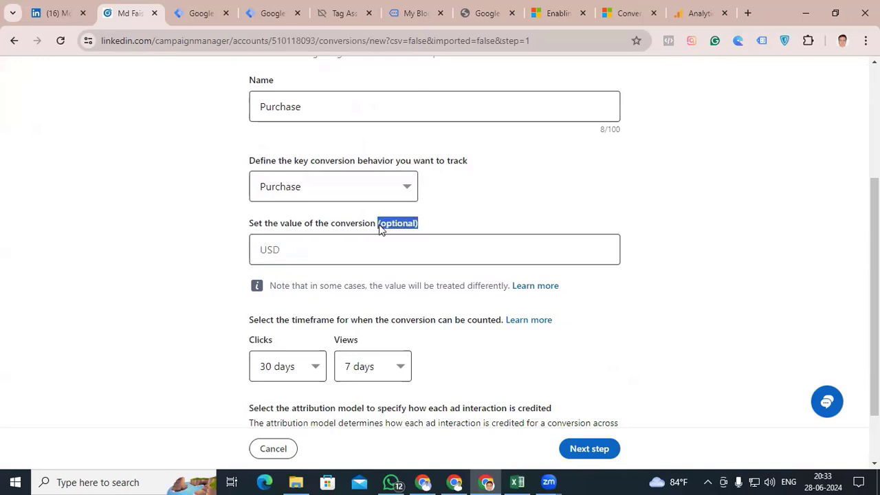
pyautogui.click(228, 289)
# Examine the timeframe options available for counting clicks and views
pyautogui.scroll(-1, 225, 296)
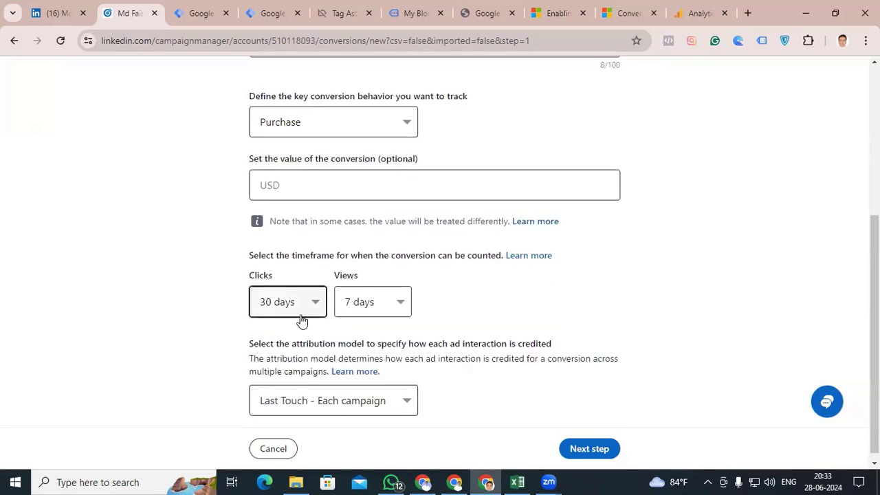
pyautogui.click(322, 305)
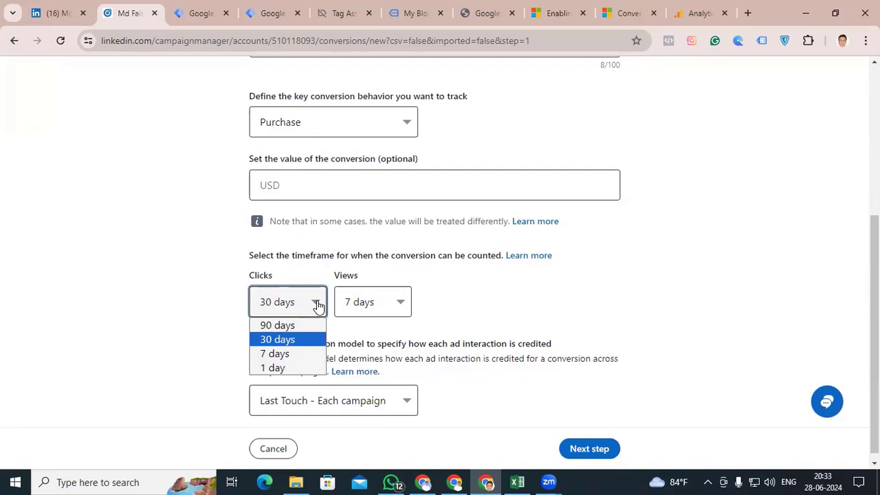
pyautogui.click(475, 302)
pyautogui.click(401, 313)
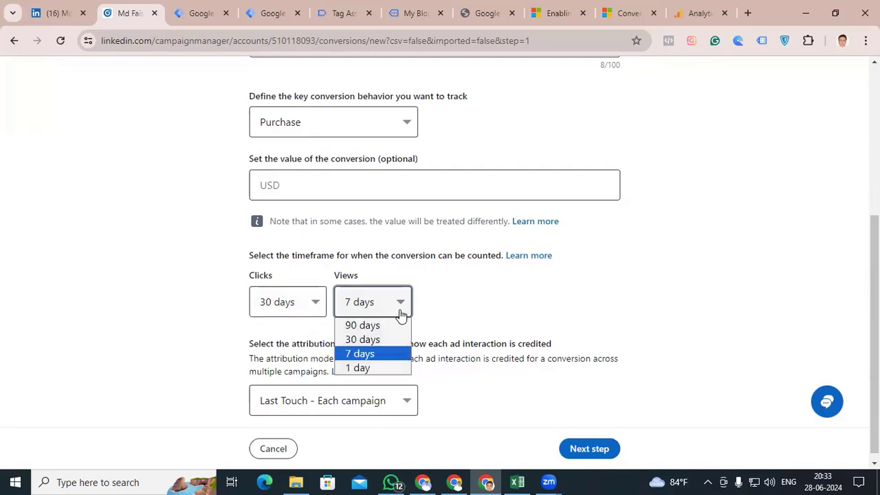
pyautogui.click(459, 304)
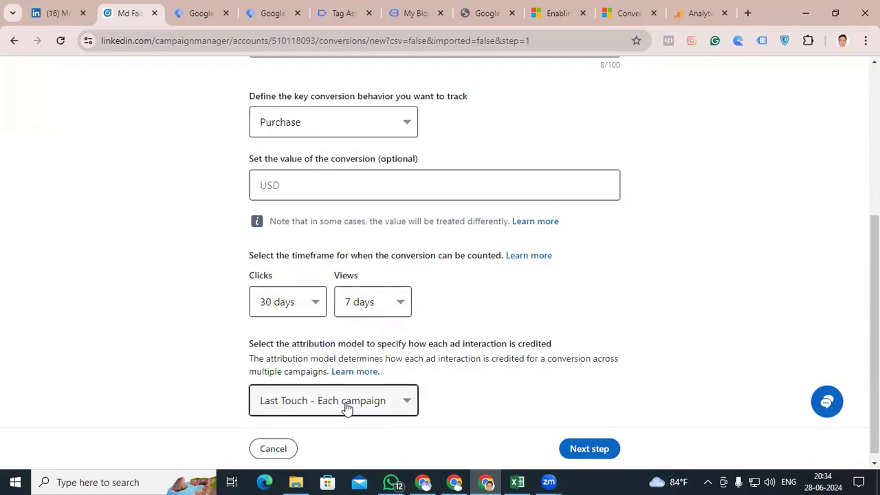
# Choose the Last Touch - Each campaign attribution model and continue to the conversion's sources
pyautogui.click(406, 403)
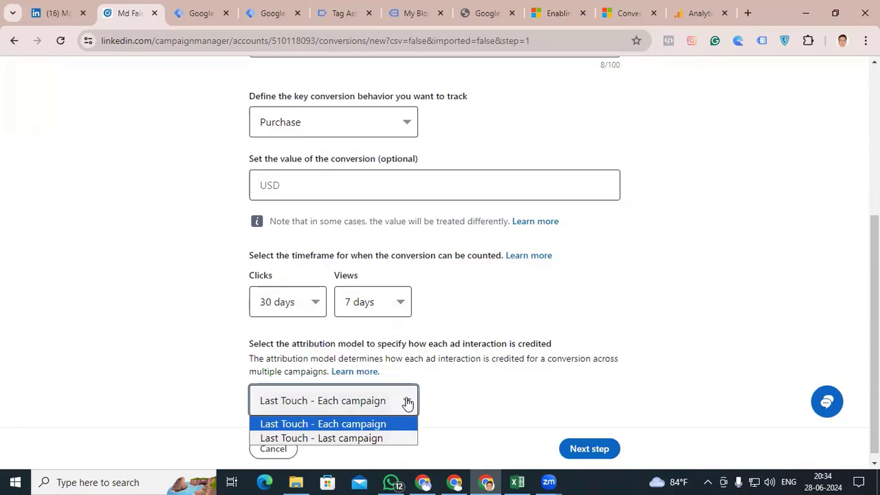
pyautogui.click(342, 422)
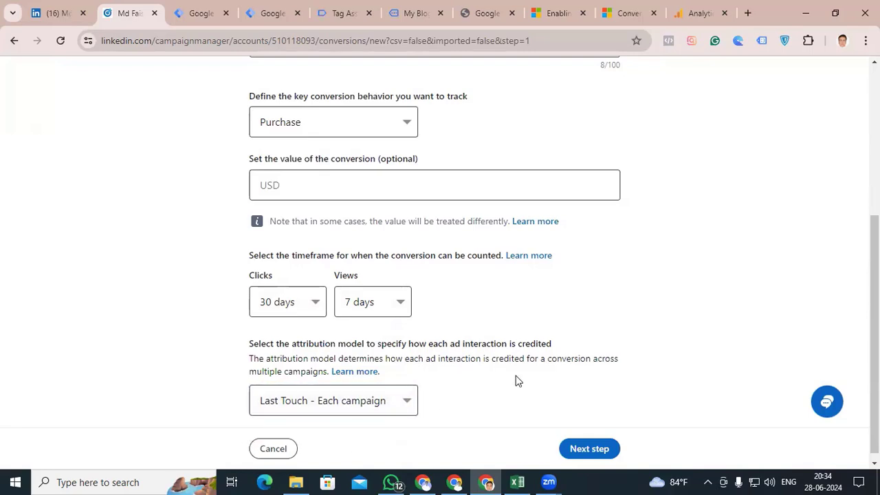
pyautogui.scroll(-1, 474, 377)
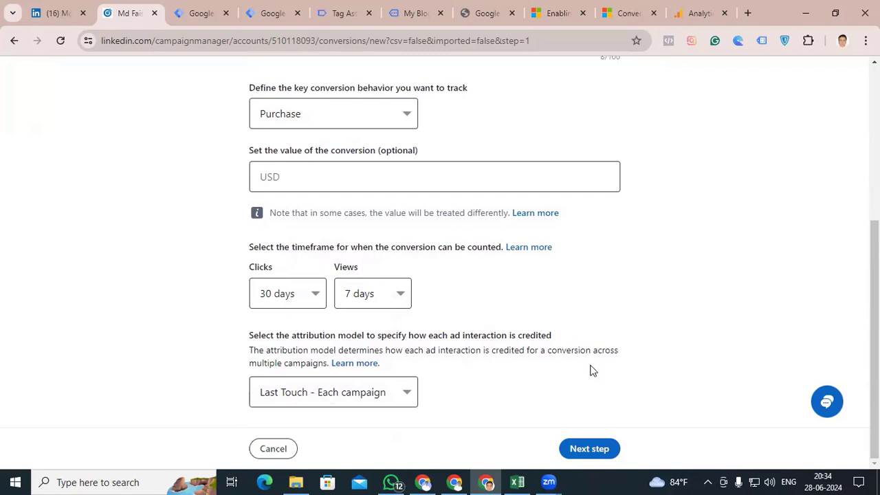
pyautogui.click(584, 448)
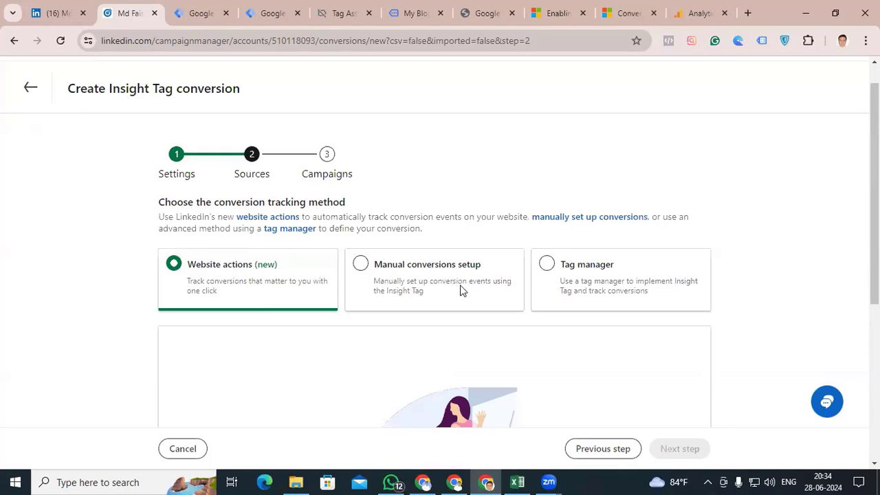
# Choose Tag manager as the conversion tracking method and highlight the partner ID (Insight Tag ID)
pyautogui.click(551, 269)
pyautogui.scroll(-2, 552, 268)
pyautogui.scroll(-5, 551, 269)
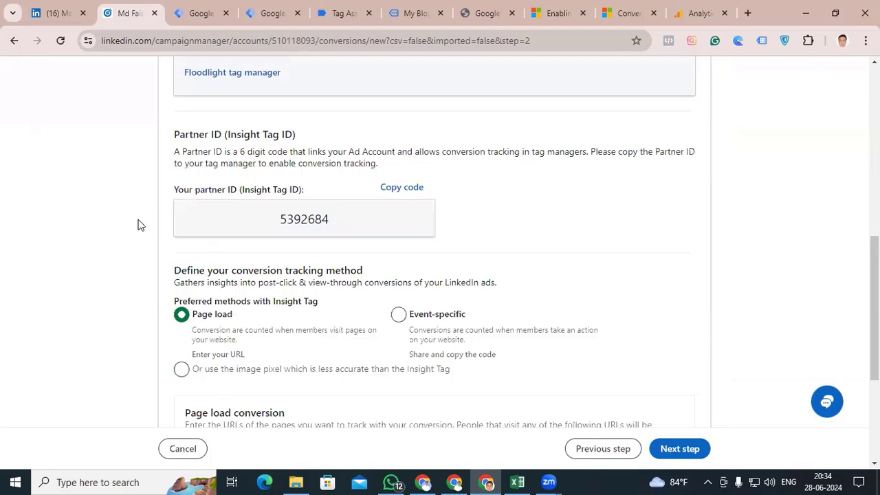
pyautogui.doubleClick(331, 218)
pyautogui.click(342, 221)
pyautogui.moveTo(334, 224); pyautogui.dragTo(273, 228)
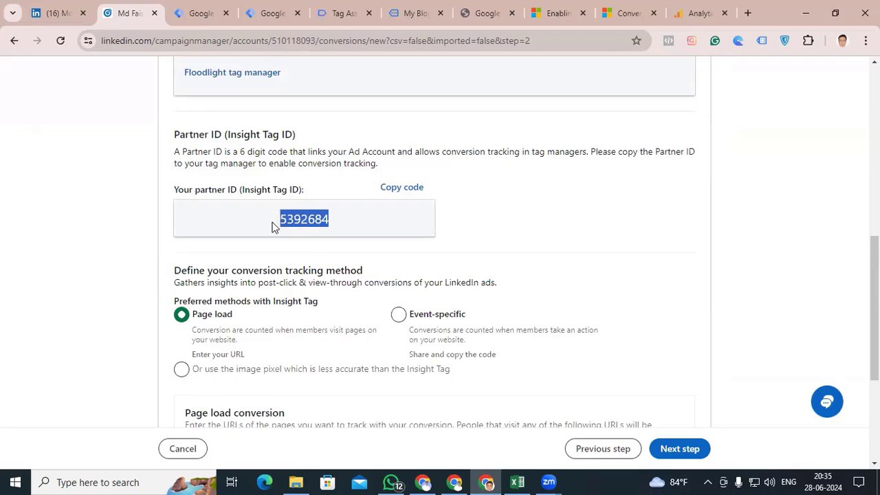
# Set the preferred Insight Tag tracking method to Event-specific
pyautogui.scroll(-2, 537, 293)
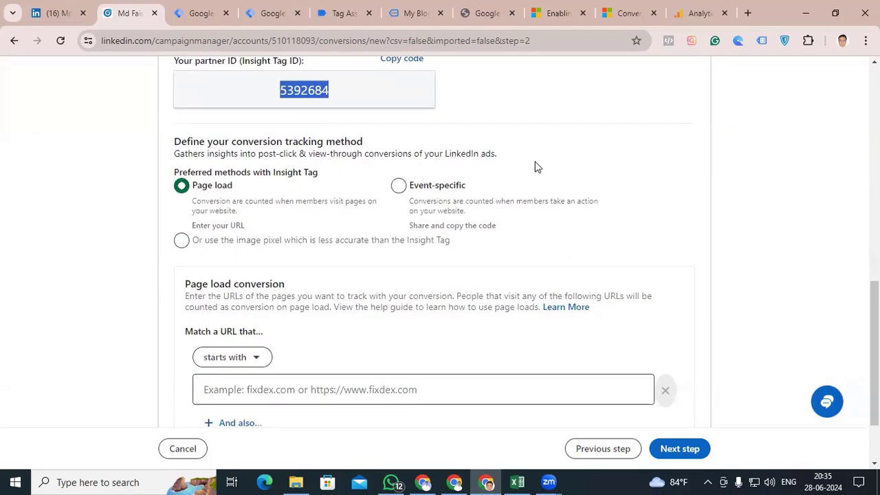
pyautogui.scroll(3, 536, 217)
pyautogui.scroll(-3, 539, 219)
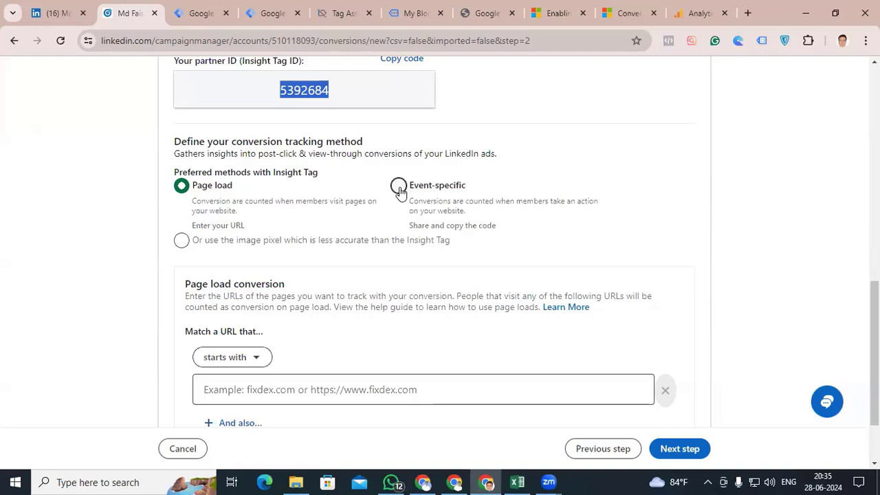
pyautogui.click(399, 187)
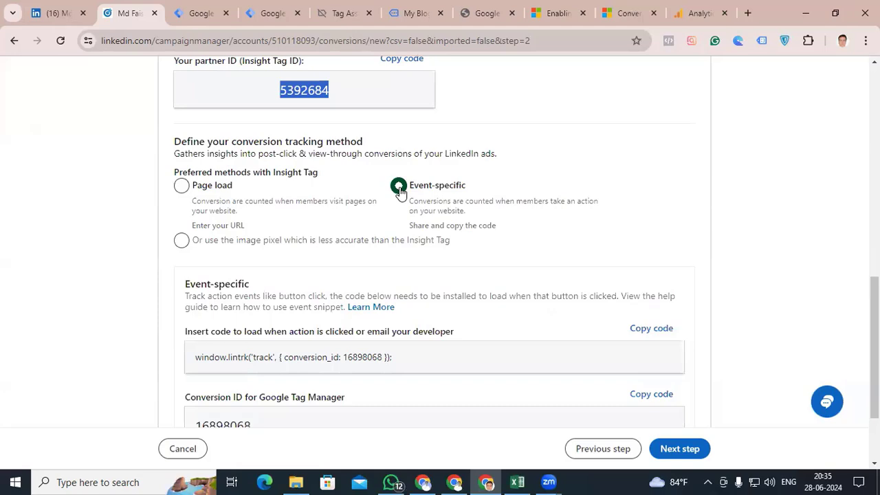
# Examine the event-specific code, the conversion ID for Google Tag Manager and the partner ID
pyautogui.scroll(-2, 446, 275)
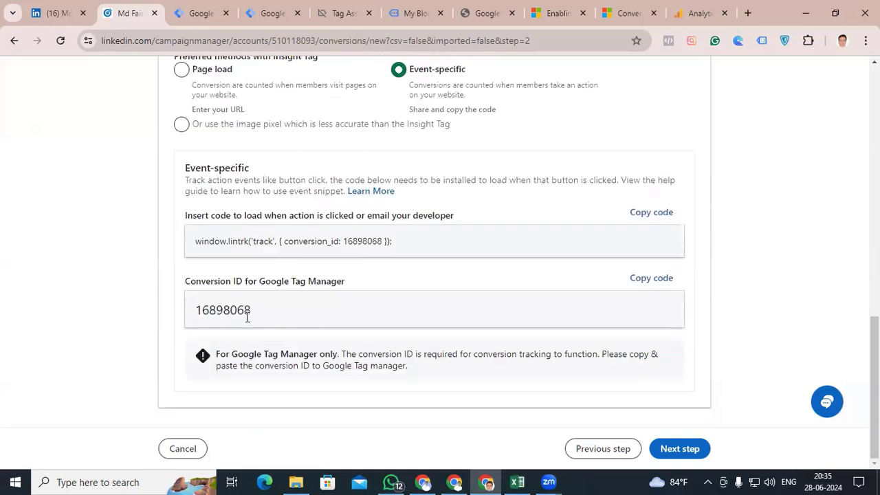
pyautogui.scroll(3, 286, 311)
pyautogui.scroll(-3, 287, 315)
pyautogui.scroll(2, 288, 315)
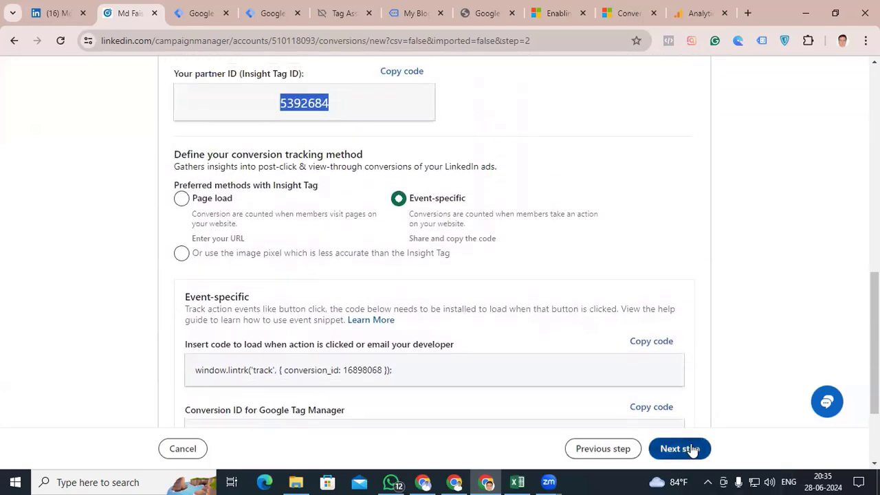
pyautogui.scroll(1, 399, 361)
pyautogui.scroll(-2, 401, 362)
pyautogui.scroll(-1, 401, 363)
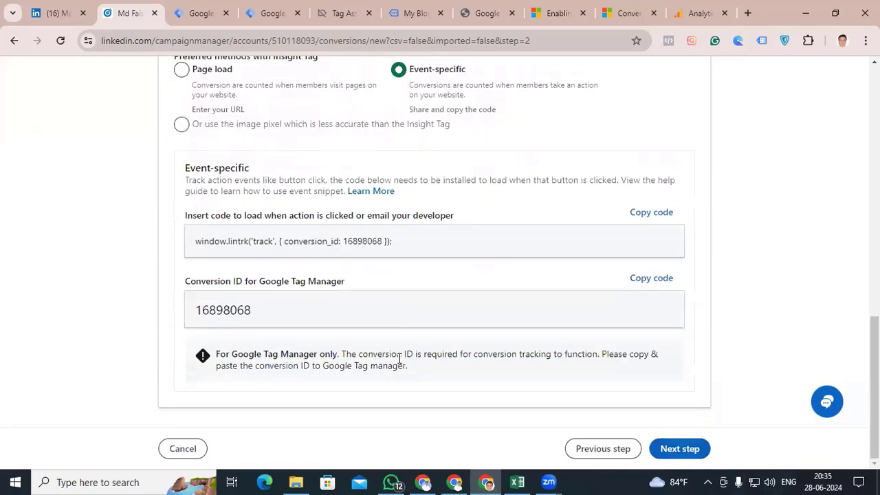
pyautogui.scroll(2, 401, 363)
# Switch to Google Tag Manager, start a new tag in the Default Workspace and open its tag type choices
pyautogui.click(272, 14)
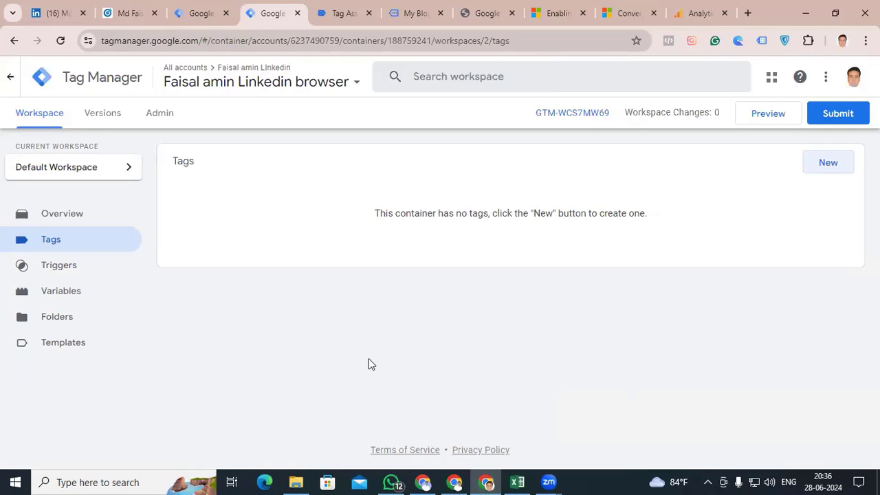
pyautogui.click(823, 169)
pyautogui.click(505, 200)
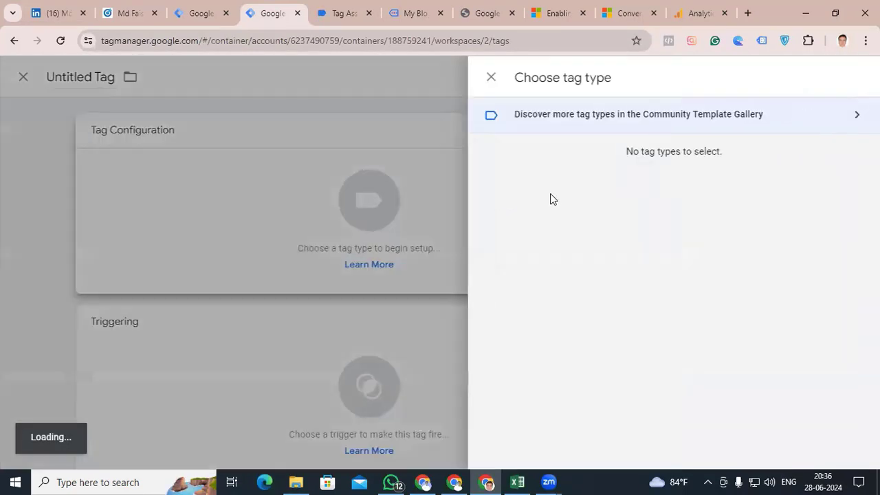
# Look through the built-in tag types for a LinkedIn tag
pyautogui.scroll(-5, 578, 256)
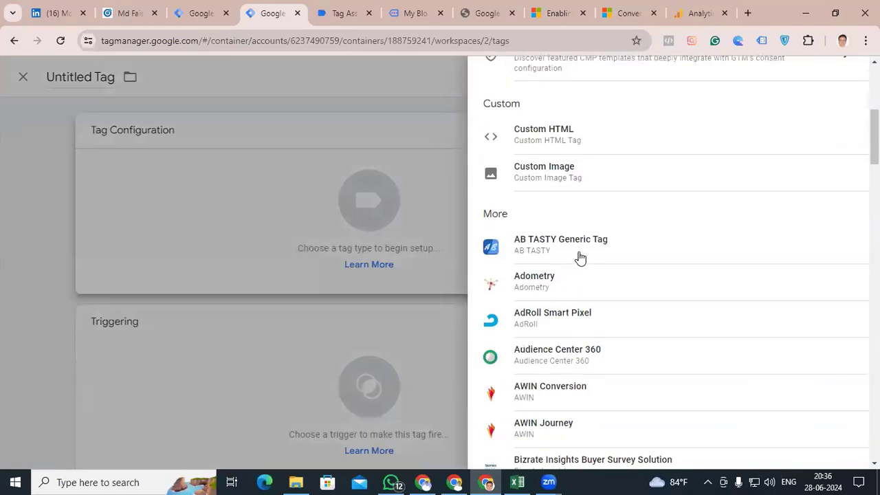
pyautogui.scroll(-1, 584, 330)
pyautogui.scroll(3, 583, 333)
pyautogui.scroll(-6, 585, 333)
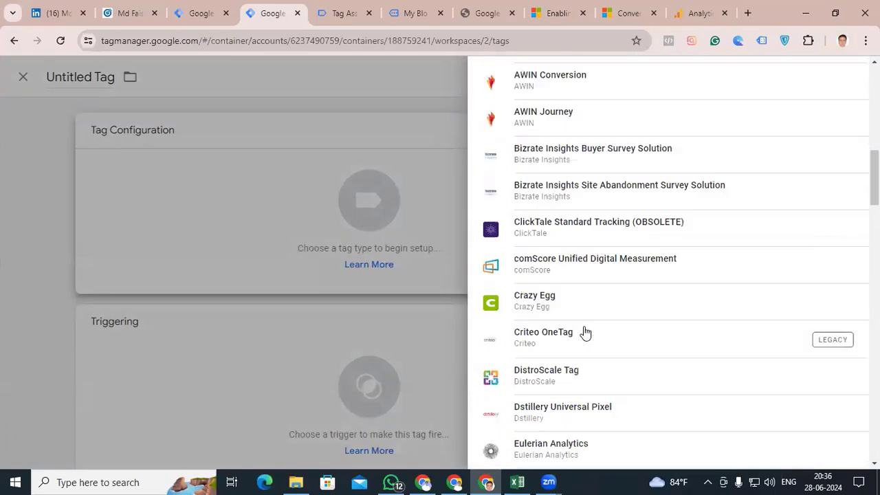
pyautogui.scroll(-10, 585, 332)
pyautogui.scroll(5, 593, 352)
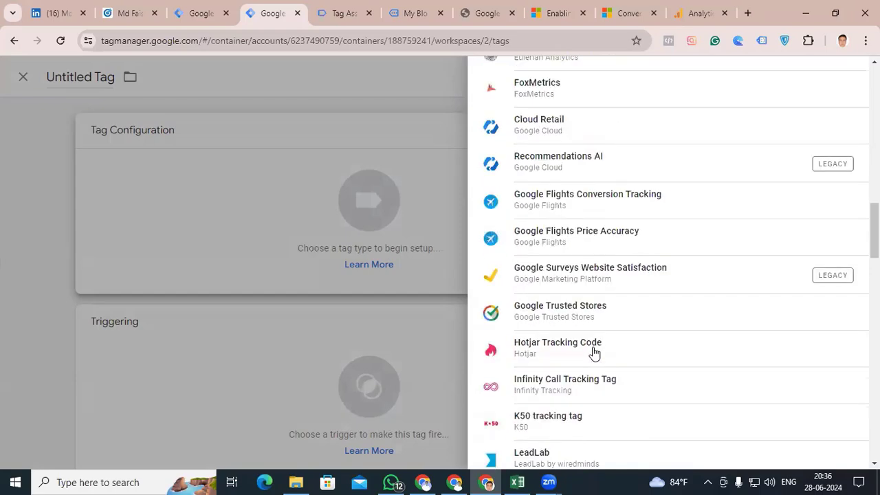
pyautogui.scroll(-4, 594, 352)
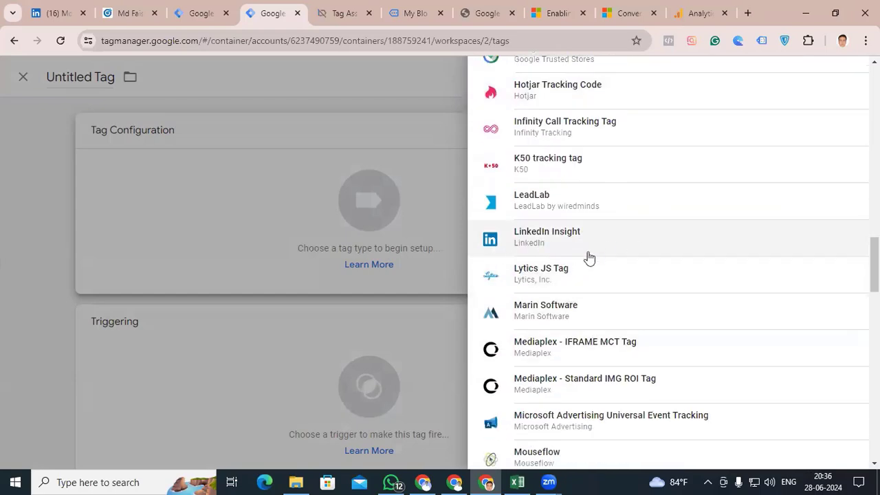
pyautogui.scroll(15, 622, 306)
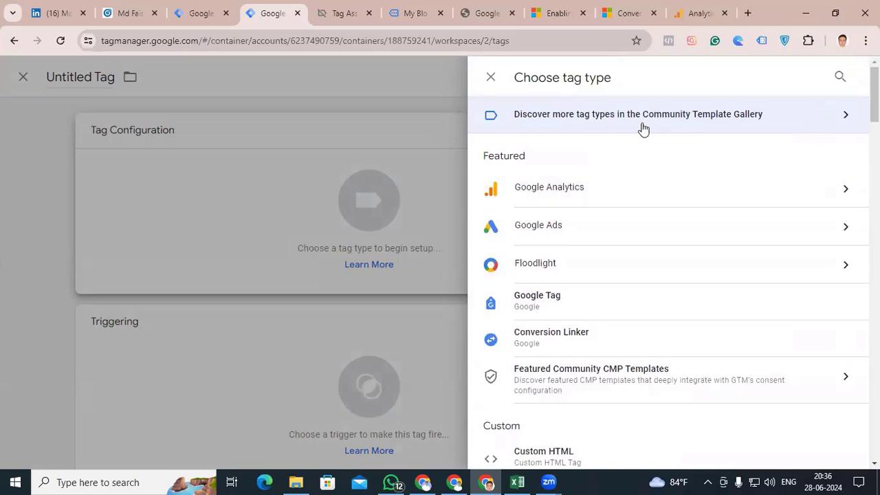
# Find LinkedIn InsightTag 2.0 in the Community Template Gallery by searching for "link" and add it to the workspace
pyautogui.click(846, 125)
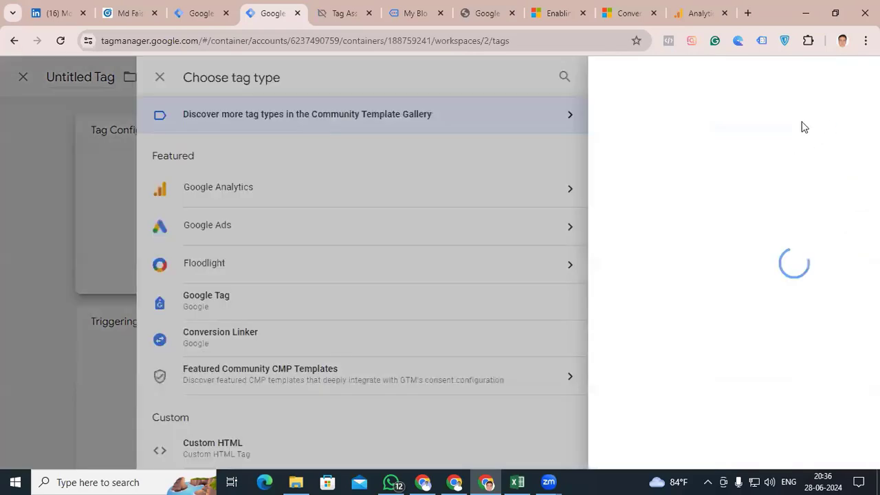
pyautogui.click(852, 77)
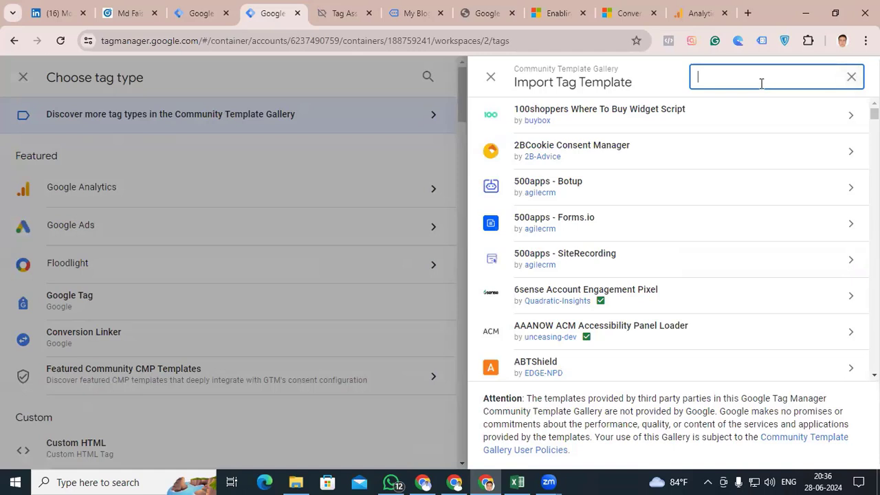
pyautogui.write('link')
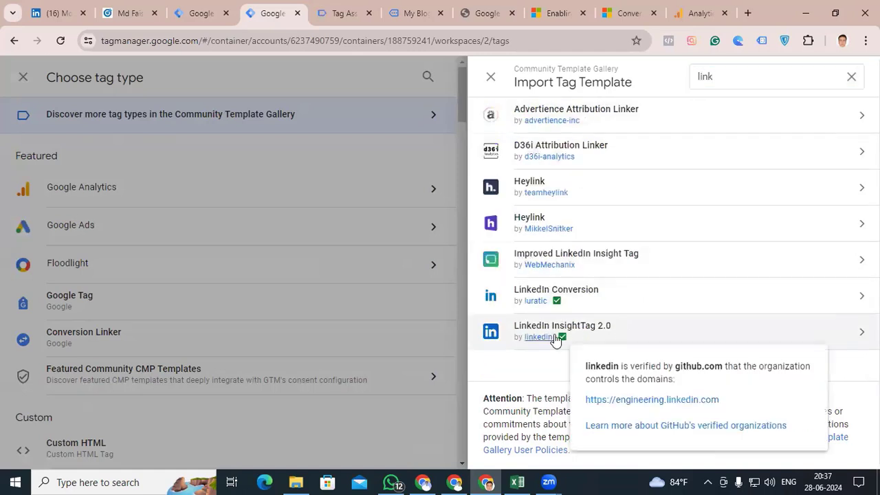
pyautogui.click(636, 344)
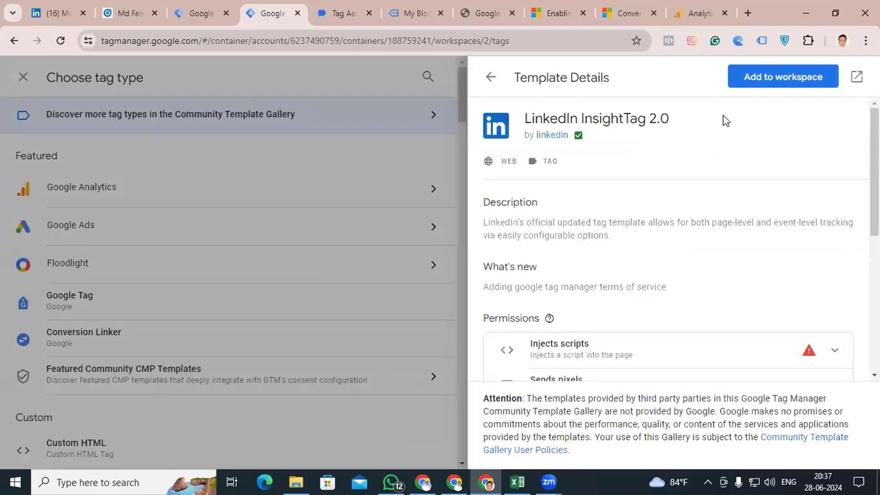
pyautogui.click(757, 84)
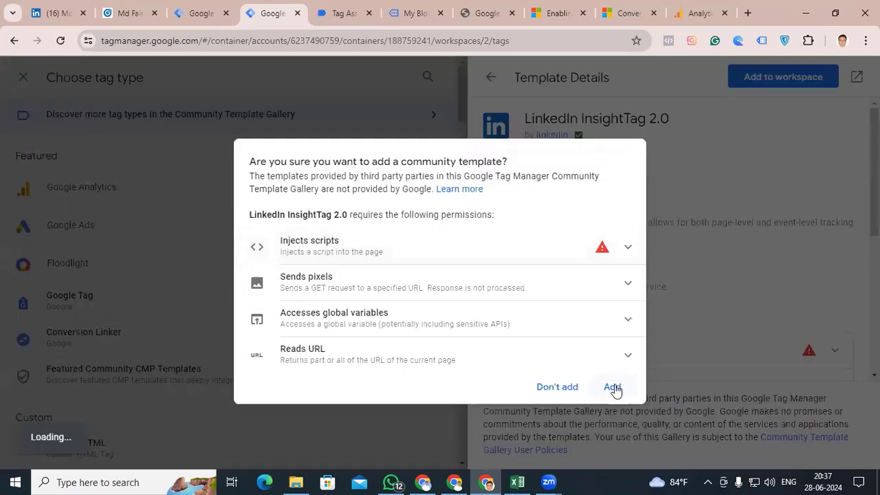
pyautogui.click(613, 388)
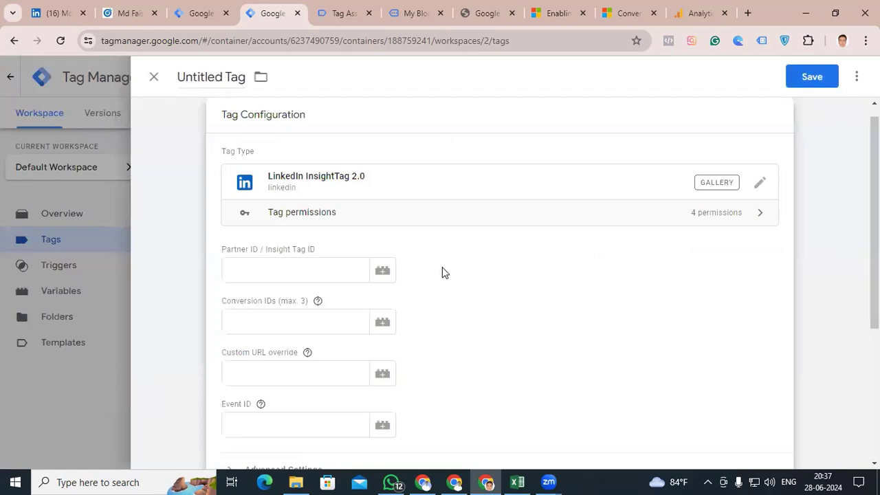
# Copy the partner ID from LinkedIn Campaign Manager into the tag's Partner ID / Insight Tag ID field
pyautogui.click(253, 261)
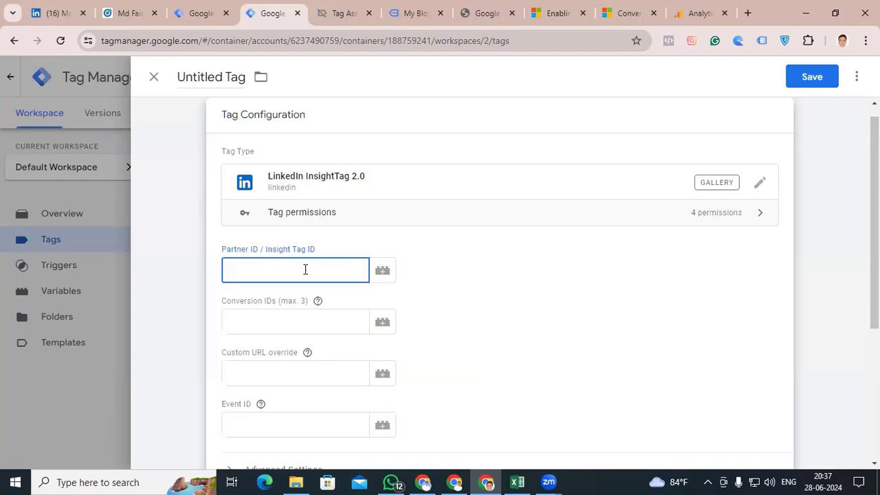
pyautogui.click(128, 13)
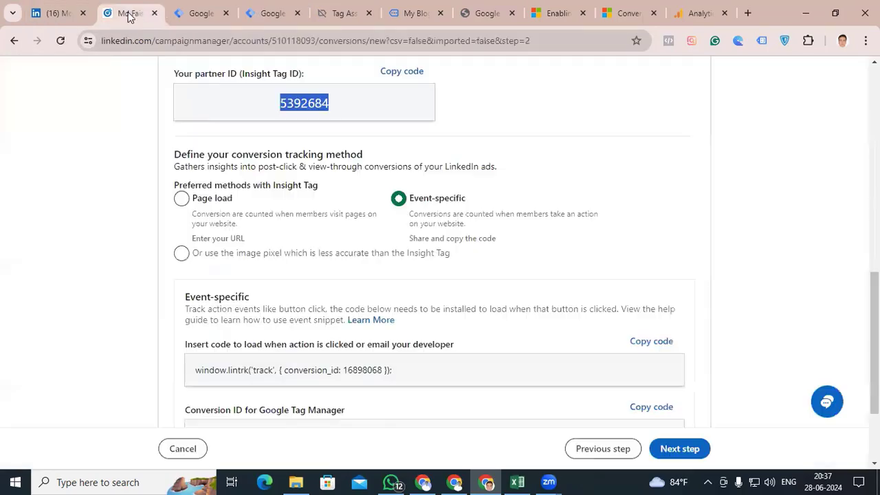
pyautogui.scroll(-2, 89, 257)
pyautogui.scroll(3, 102, 266)
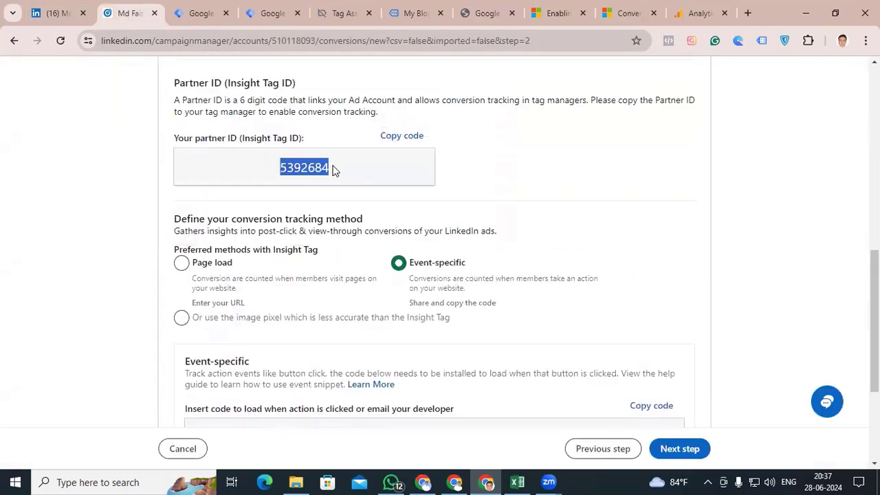
pyautogui.click(291, 165)
pyautogui.doubleClick(296, 166)
pyautogui.hotkey('ctrl', 'c')
pyautogui.click(268, 10)
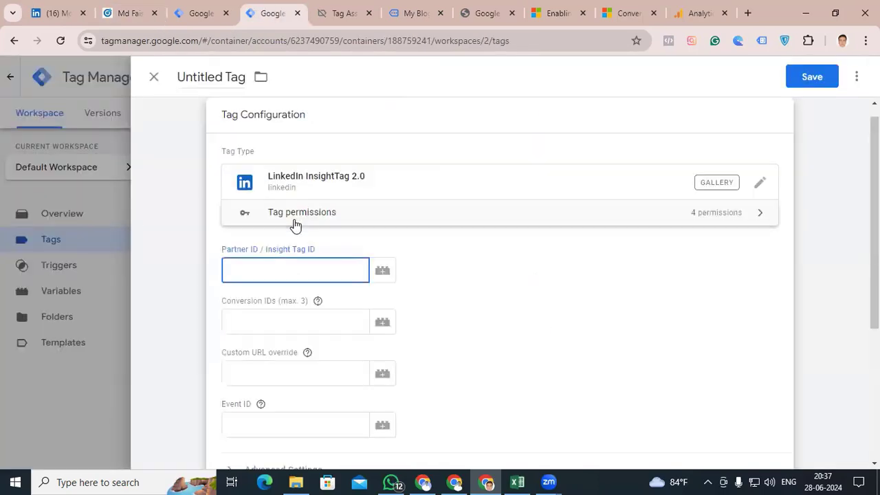
pyautogui.hotkey('ctrl', 'v')
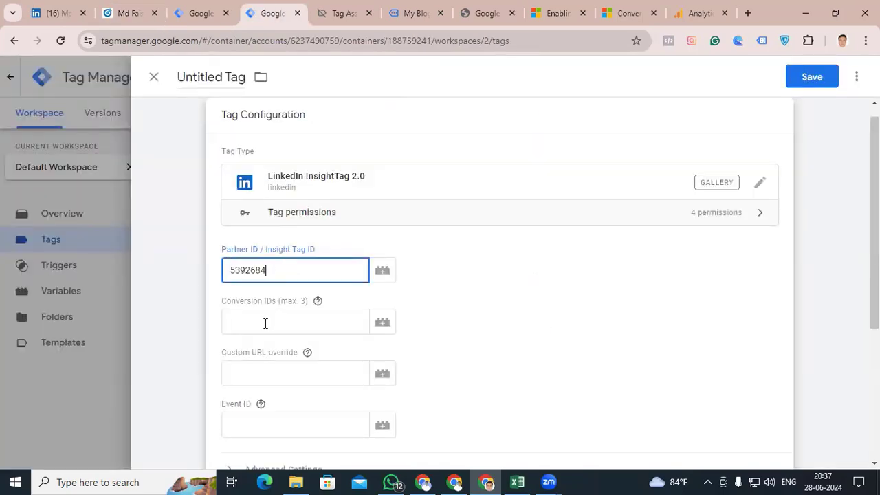
# Copy the conversion ID for Google Tag Manager from LinkedIn Campaign Manager into the tag's Conversion IDs field
pyautogui.click(138, 14)
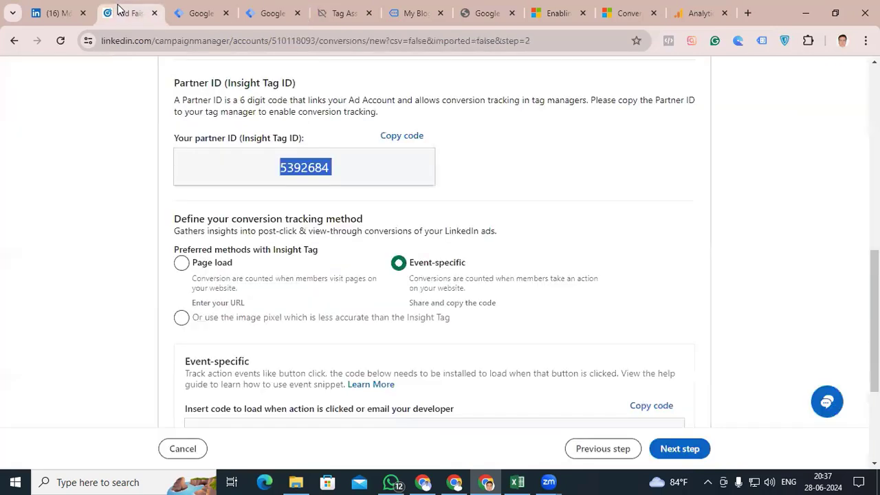
pyautogui.scroll(-1, 560, 208)
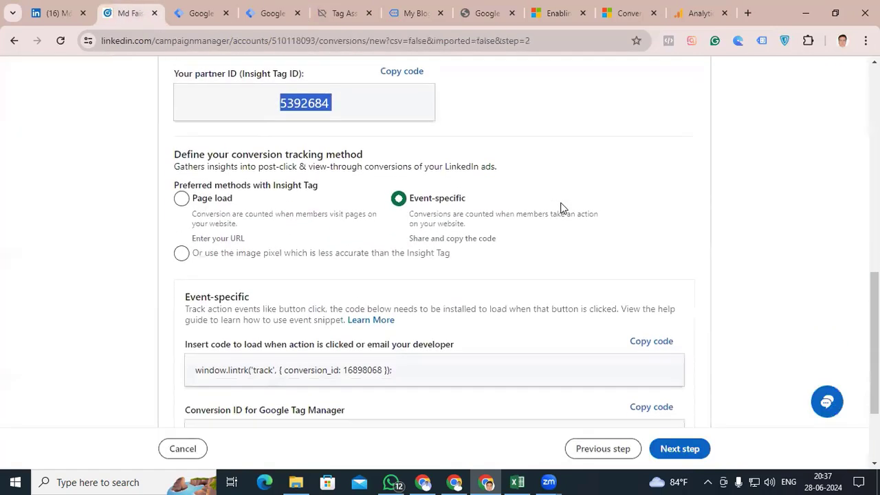
pyautogui.scroll(-2, 428, 308)
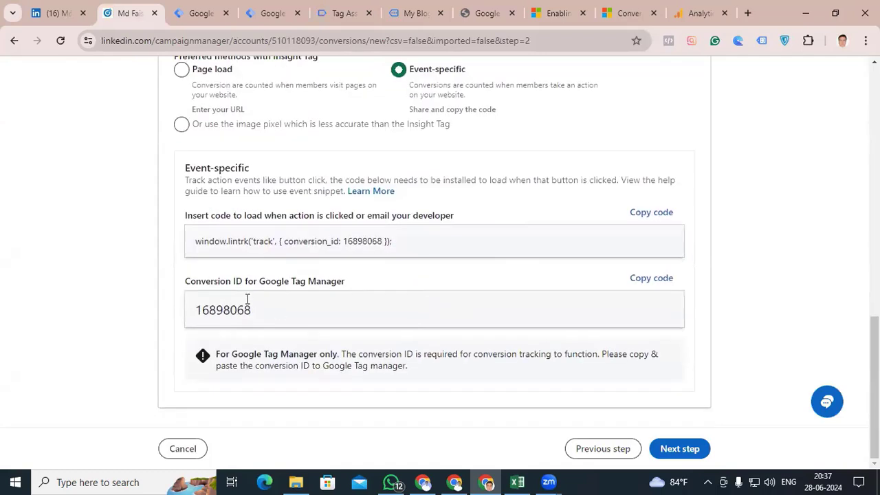
pyautogui.moveTo(273, 314); pyautogui.dragTo(191, 313)
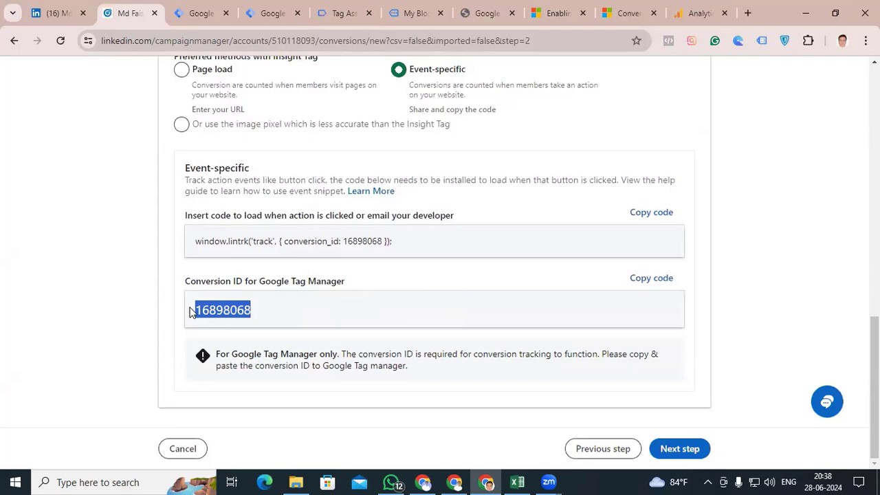
pyautogui.click(265, 15)
pyautogui.click(279, 318)
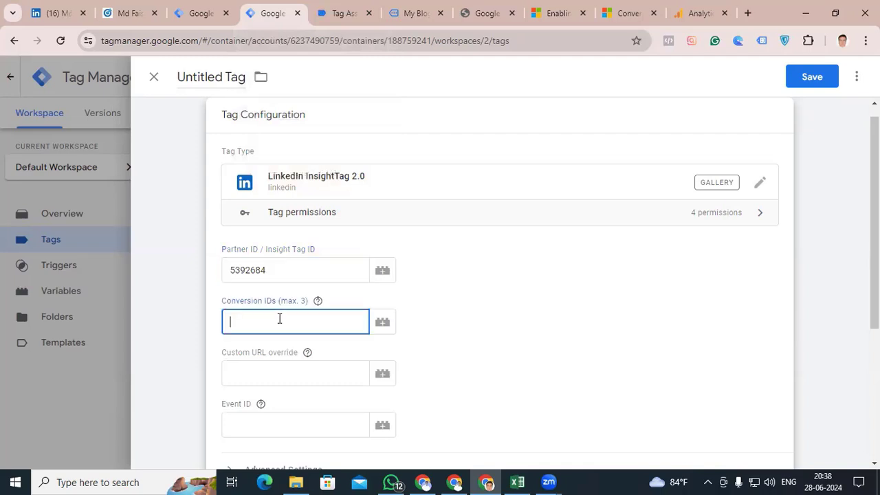
pyautogui.hotkey('ctrl', 'v')
# Start a new variable for the tag's Event ID field and look through the available variable types
pyautogui.scroll(-2, 279, 317)
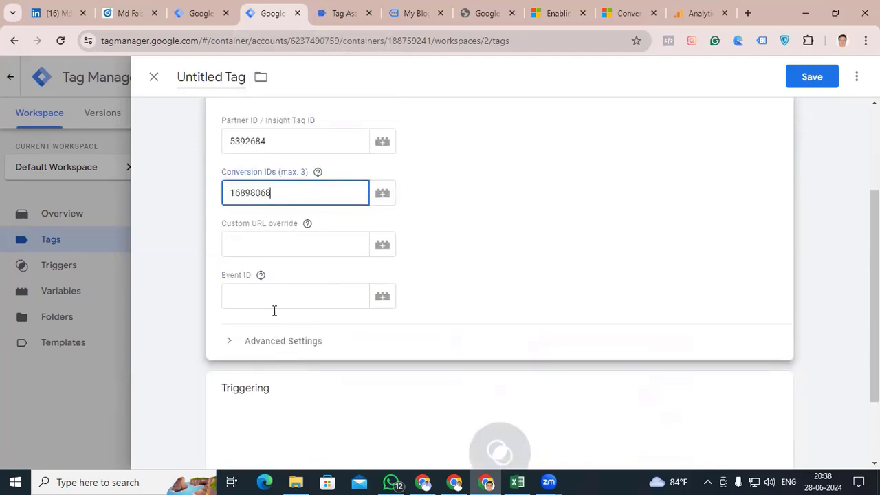
pyautogui.click(250, 295)
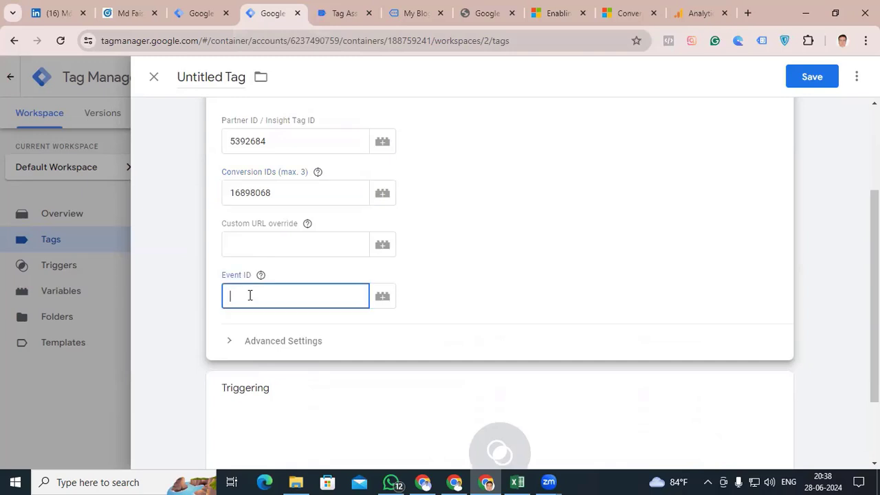
pyautogui.click(387, 301)
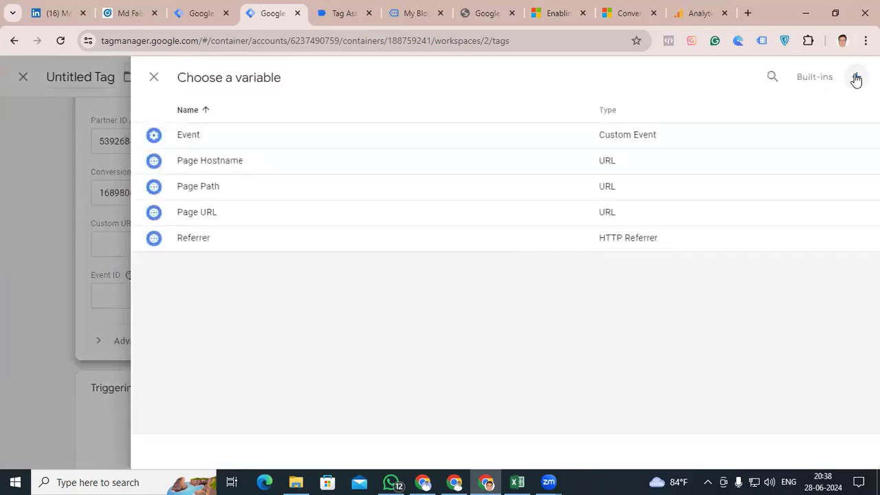
pyautogui.click(855, 79)
pyautogui.click(499, 193)
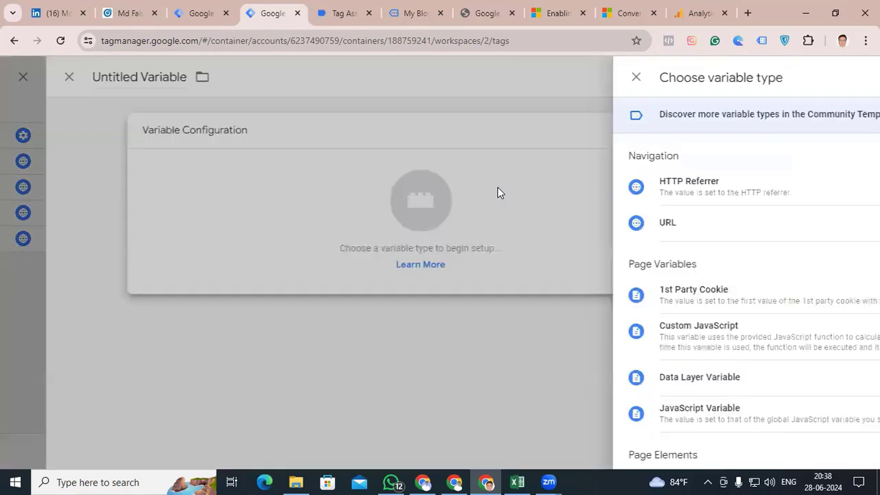
pyautogui.scroll(-10, 603, 285)
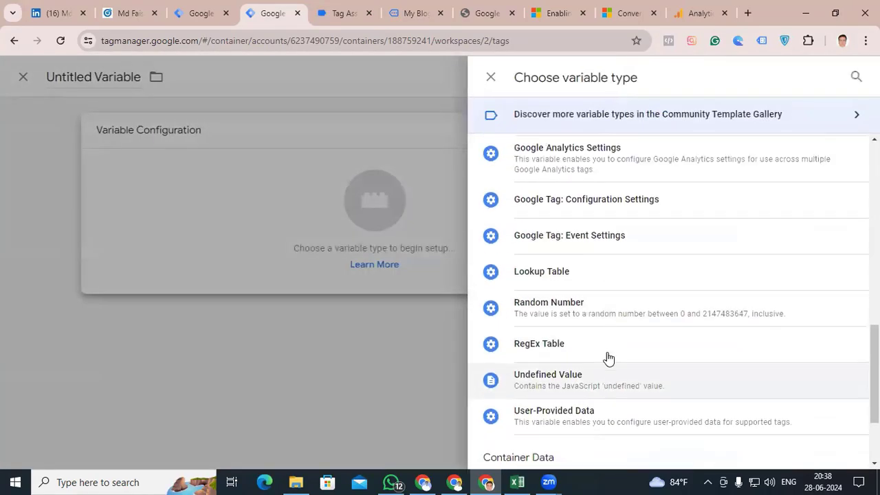
pyautogui.scroll(10, 607, 357)
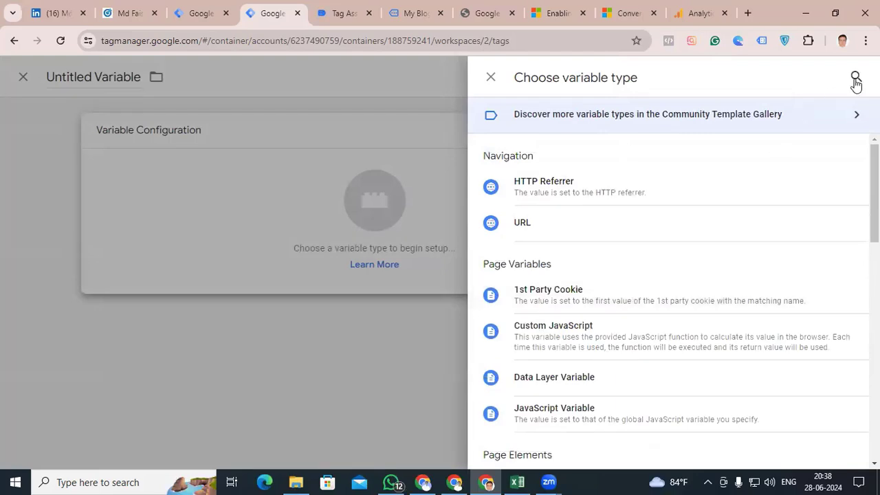
# Find the Event Id variable template in the Community Template Gallery by searching for "event" and add it to the workspace
pyautogui.click(856, 114)
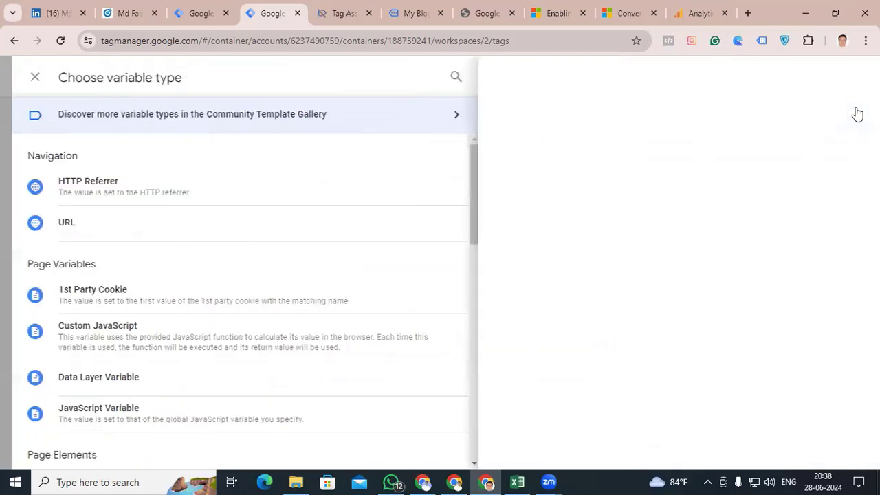
pyautogui.click(851, 77)
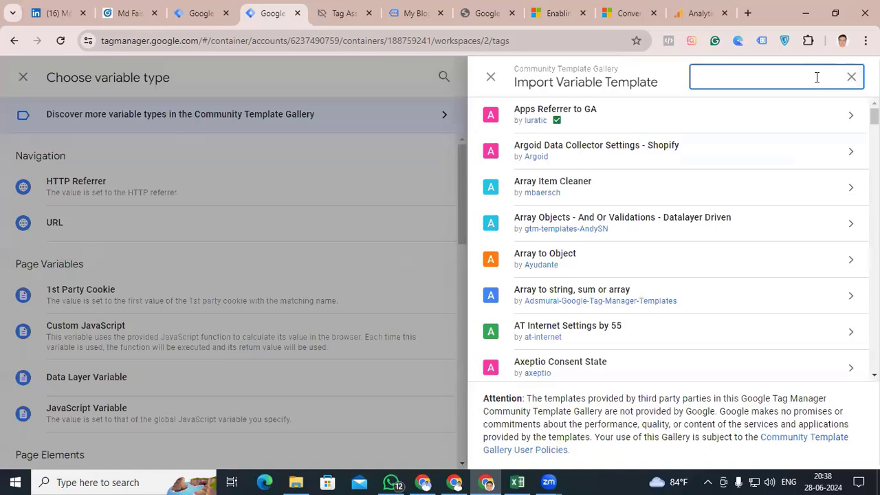
pyautogui.write('event')
pyautogui.click(570, 123)
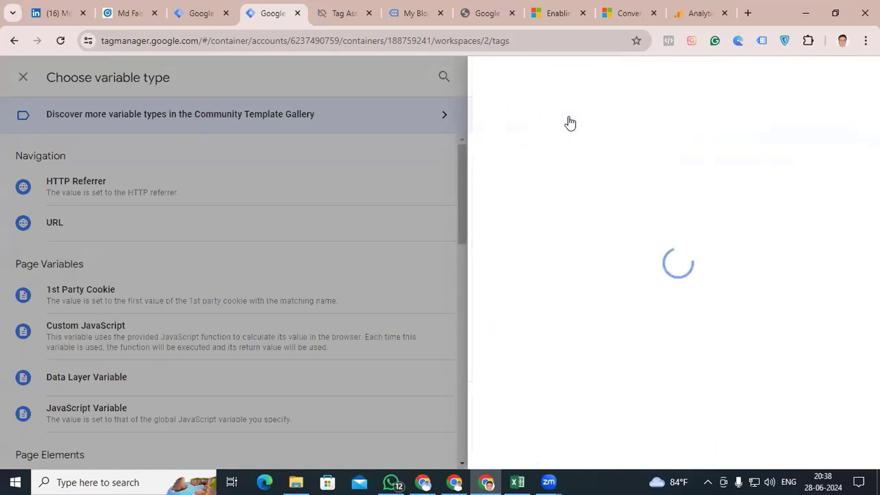
pyautogui.click(757, 80)
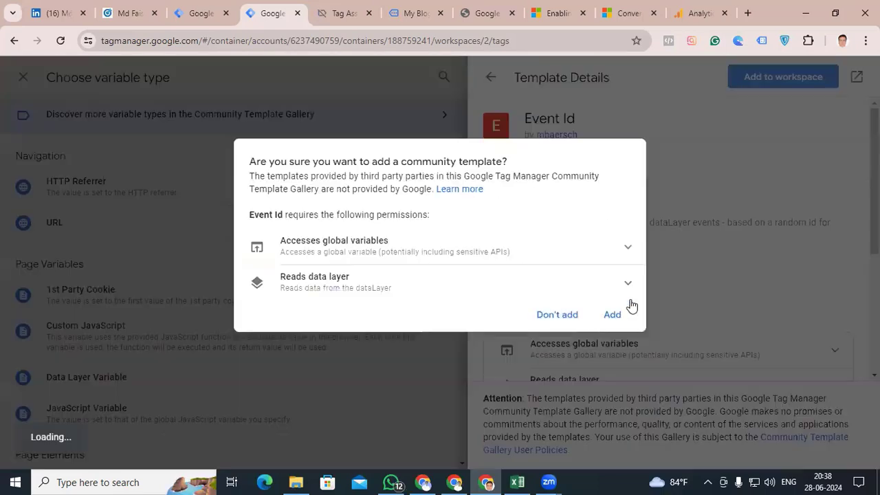
pyautogui.click(613, 315)
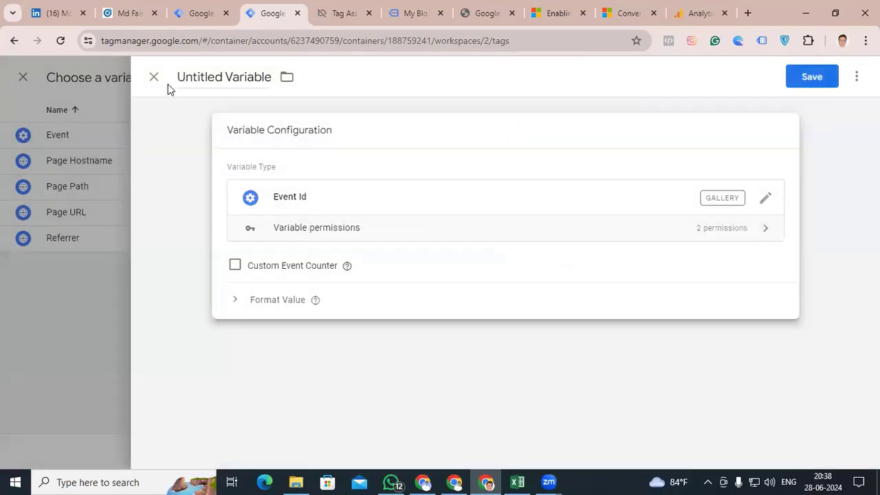
# Name the new variable "Event Id" and save it as the tag's Event ID value
pyautogui.click(223, 79)
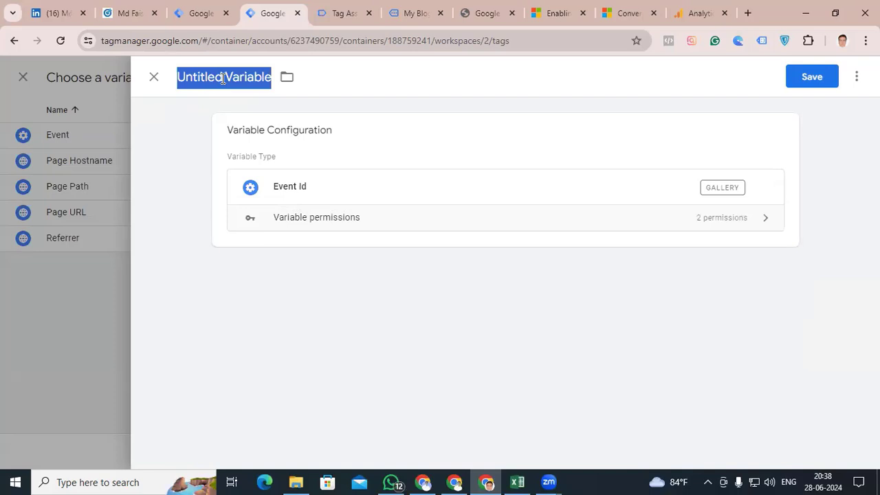
pyautogui.write('Event Id')
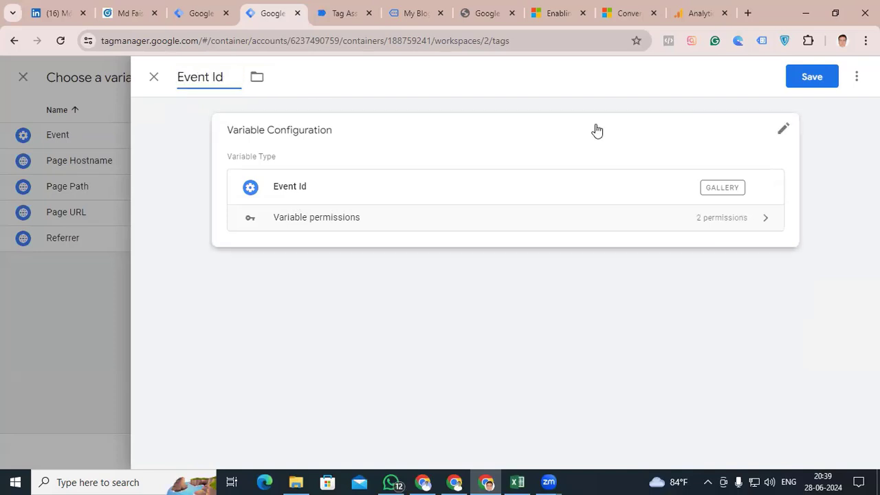
pyautogui.click(810, 77)
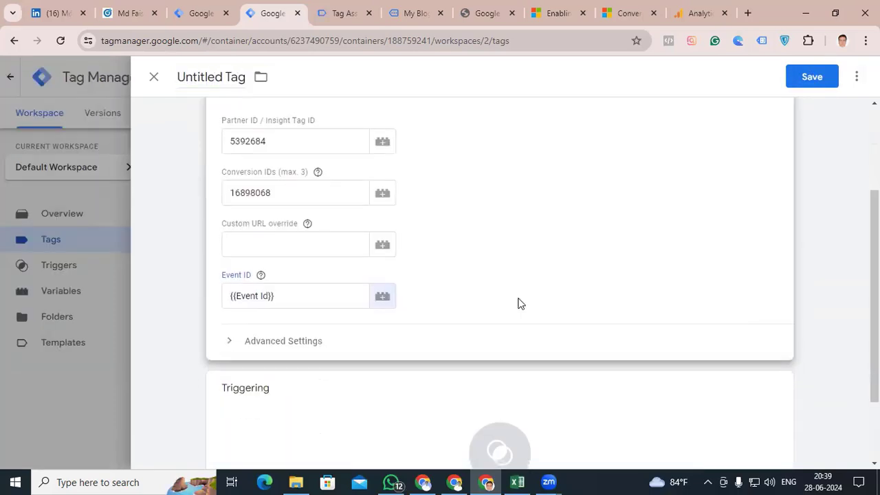
# Create a new trigger for the tag and set its trigger type to Custom Event
pyautogui.scroll(-2, 517, 300)
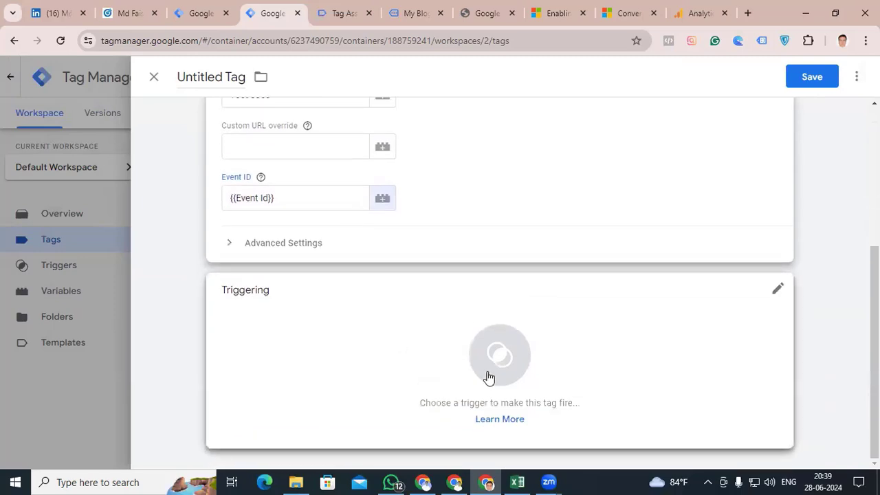
pyautogui.click(493, 359)
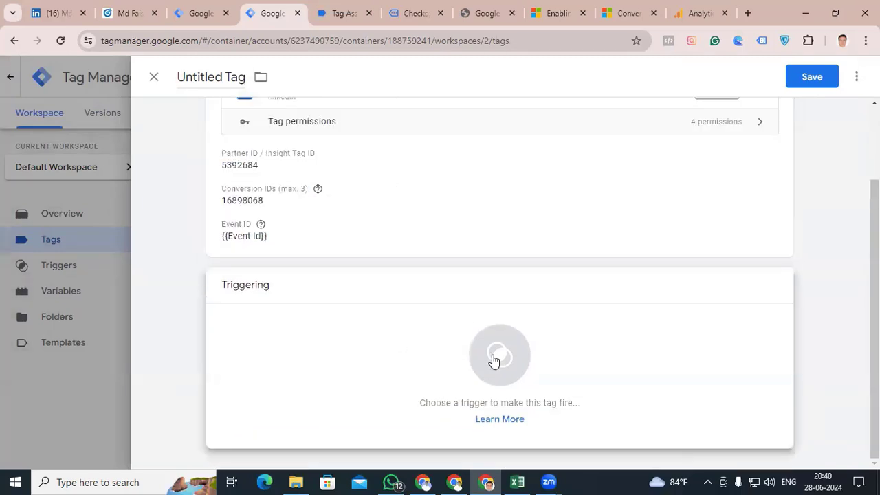
pyautogui.click(494, 360)
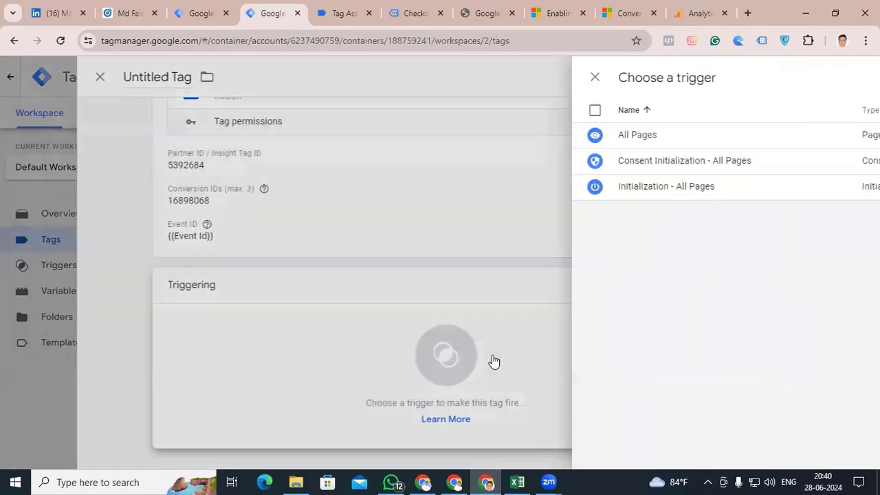
pyautogui.click(850, 77)
pyautogui.click(573, 214)
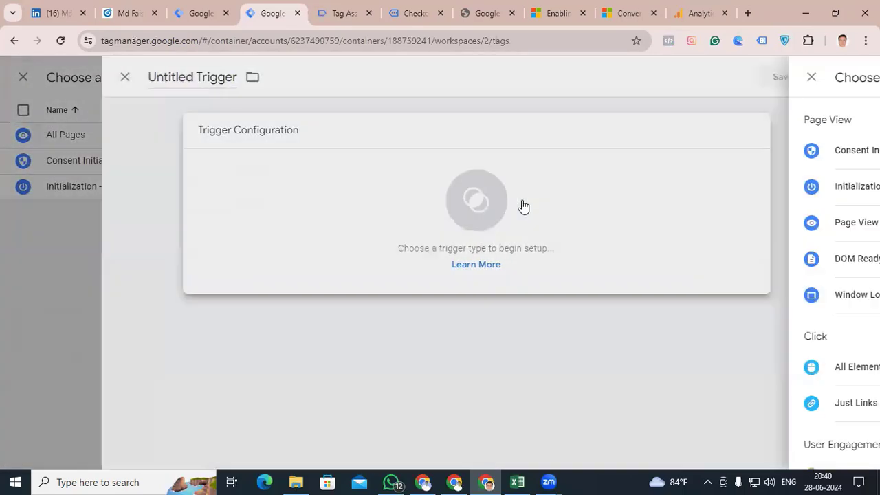
pyautogui.scroll(-5, 590, 296)
pyautogui.click(582, 334)
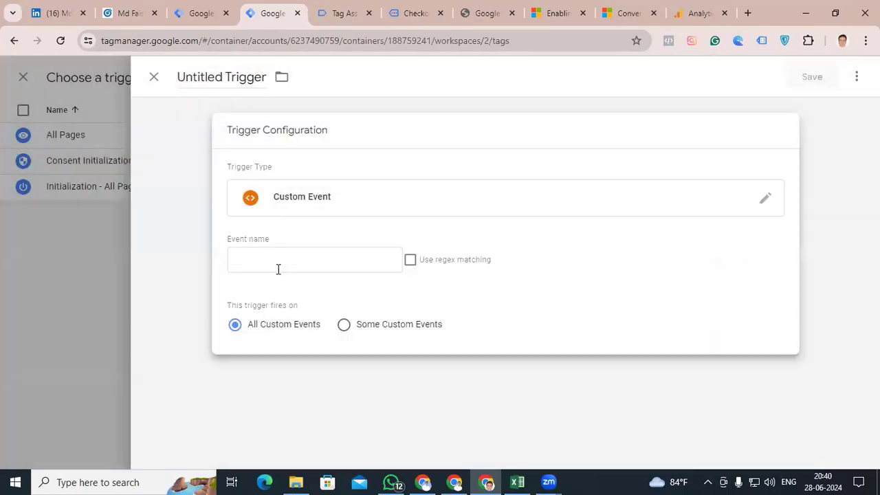
# Copy the event name "purchase" from the purchase event's API call in Tag Assistant into the trigger's Event name field
pyautogui.click(260, 256)
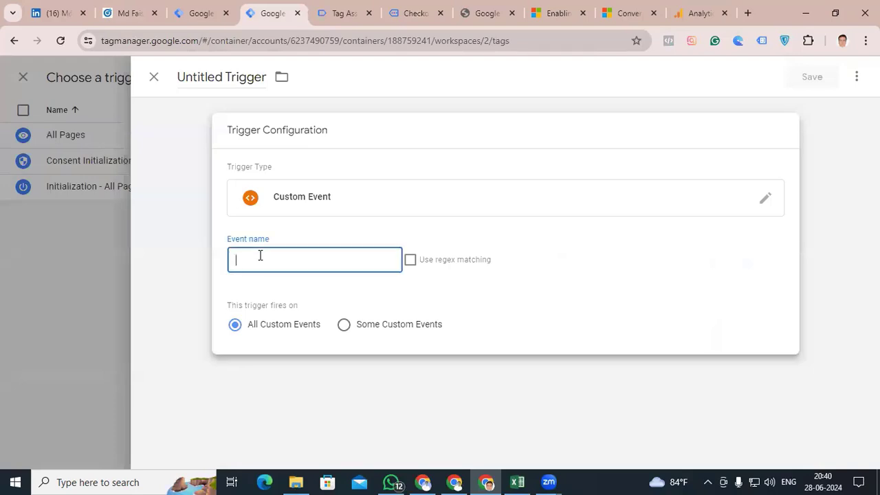
pyautogui.click(354, 10)
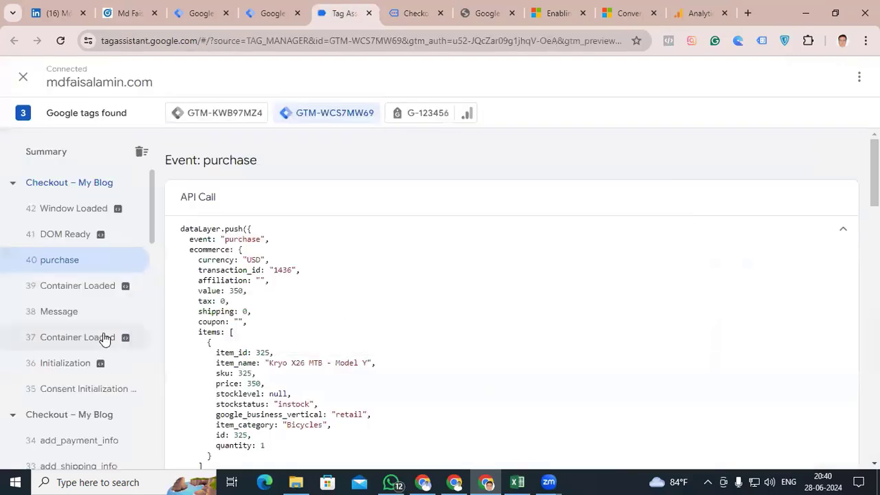
pyautogui.scroll(-6, 73, 367)
pyautogui.scroll(6, 69, 413)
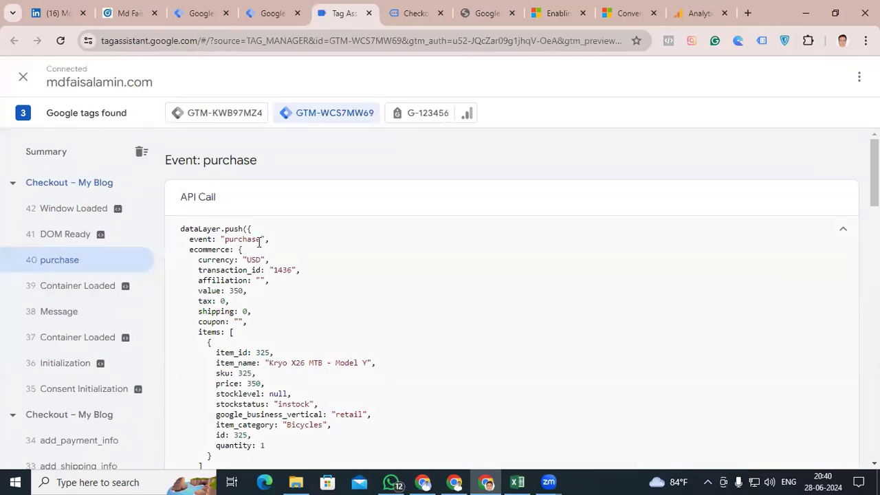
pyautogui.moveTo(262, 240); pyautogui.dragTo(225, 244)
pyautogui.hotkey('ctrl', 'c')
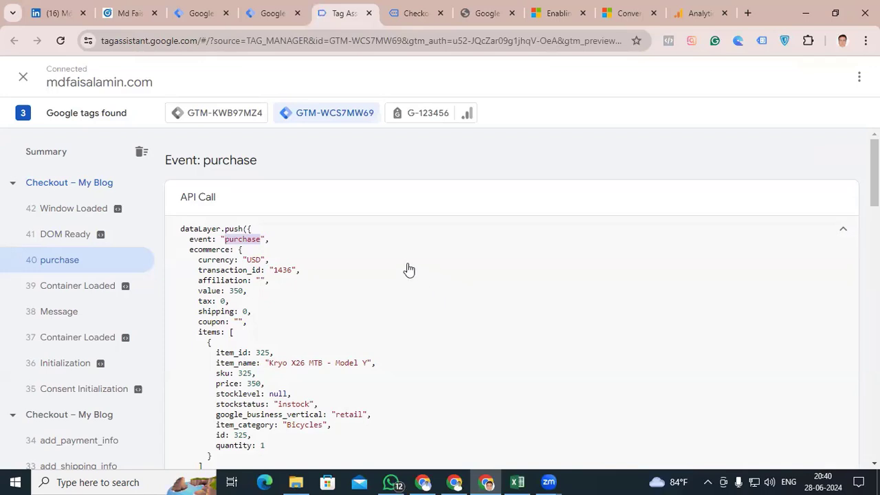
pyautogui.click(263, 16)
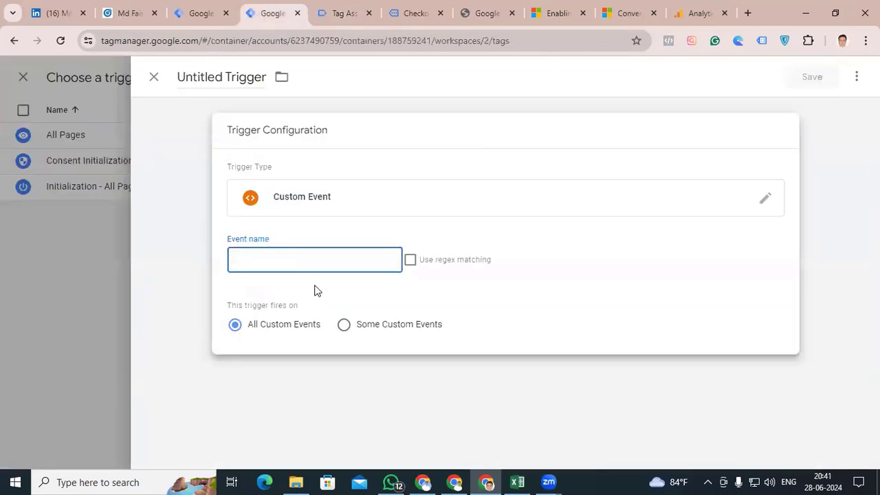
pyautogui.hotkey('ctrl', 'v')
# Name the custom event trigger "Event - purchase" and save it
pyautogui.click(222, 77)
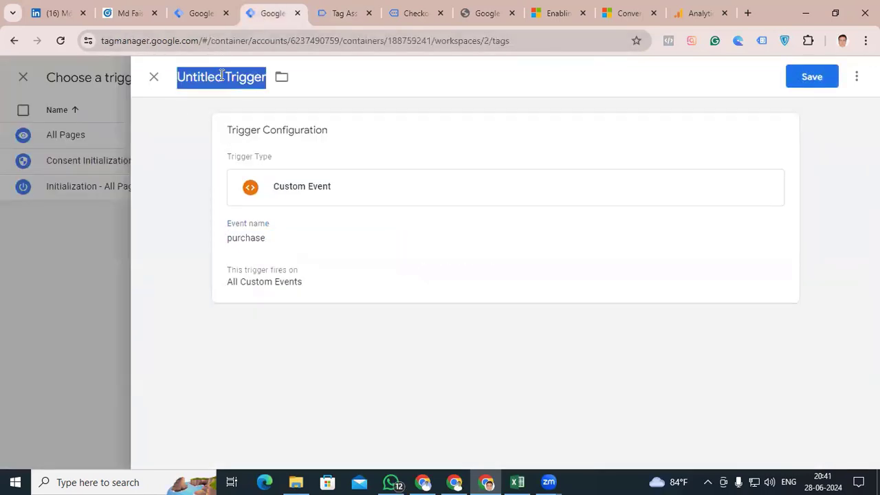
pyautogui.write('Event - purchase')
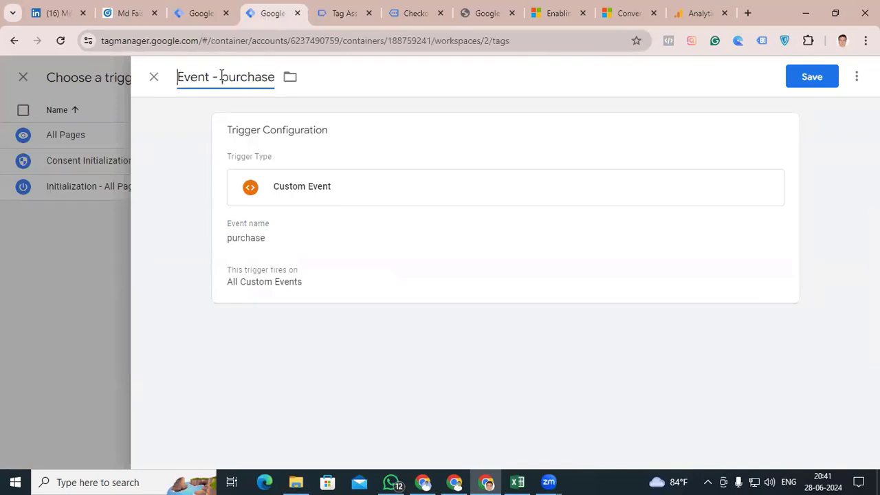
pyautogui.click(809, 79)
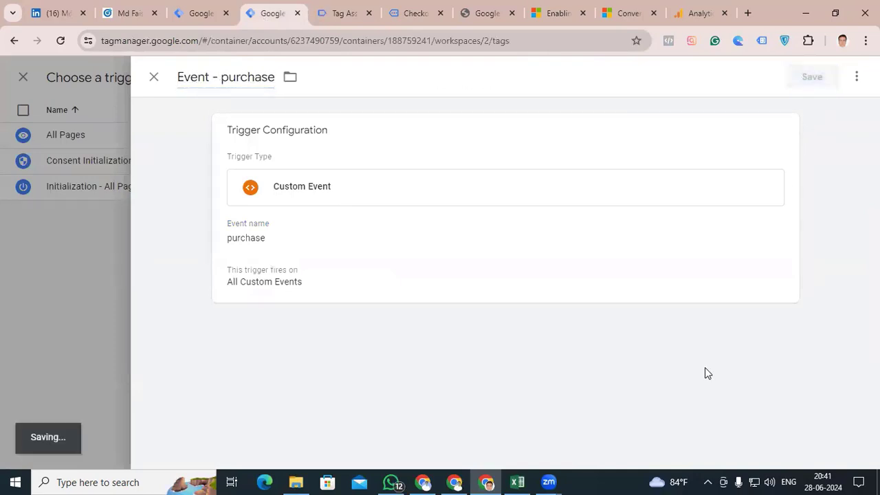
# Name the tag "LinkedIn Insight tag - Purchase" and save it
pyautogui.click(211, 78)
pyautogui.write('Linkedin')
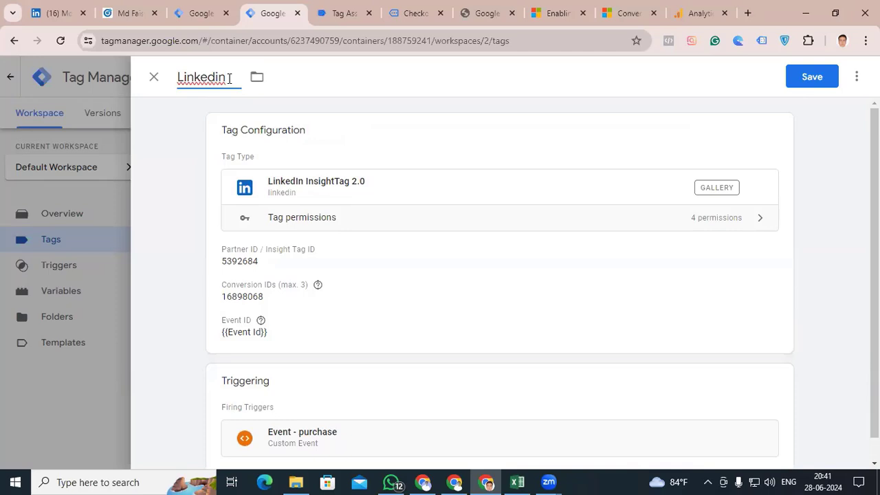
pyautogui.press('BackSpace')
pyautogui.press('BackSpace')
pyautogui.write('In Insight ')
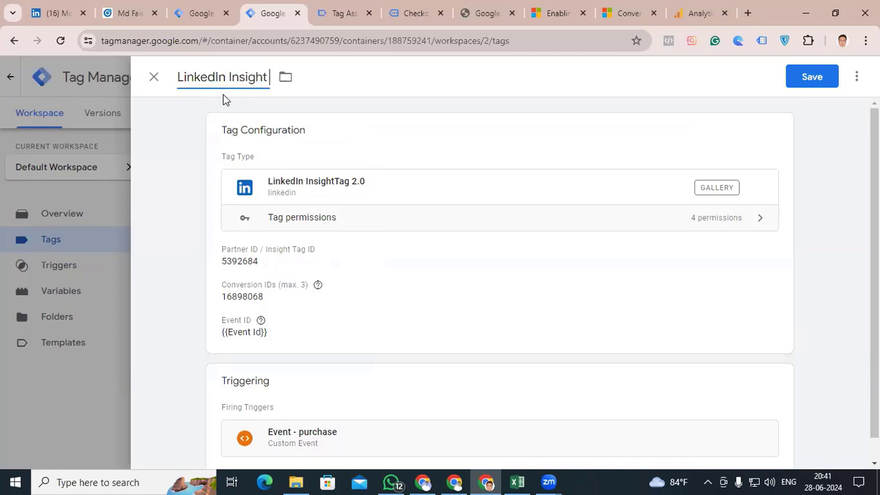
pyautogui.write('tag - Purchase')
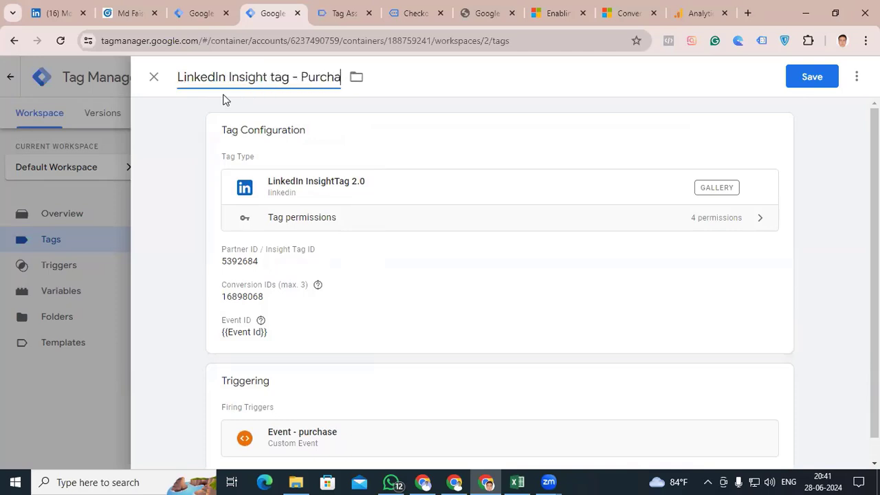
pyautogui.click(812, 77)
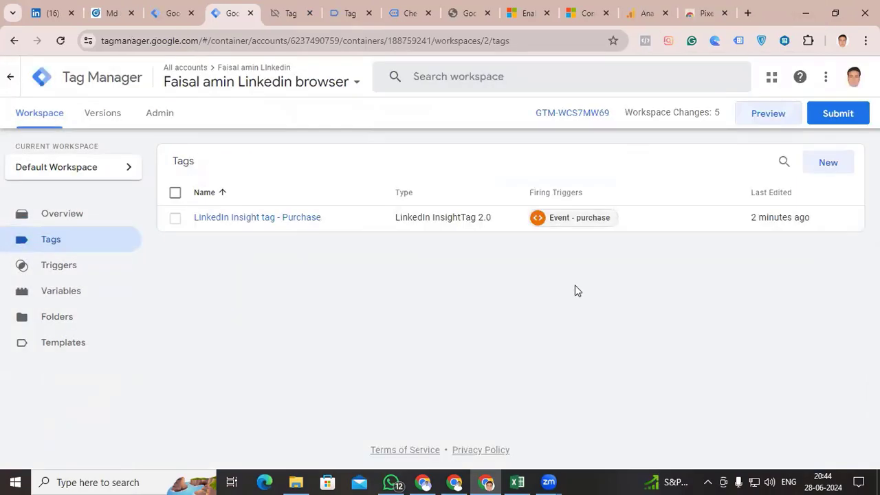
# Switch to LinkedIn Campaign Manager and finish creating the Insight Tag conversion without selecting any campaigns
pyautogui.click(111, 17)
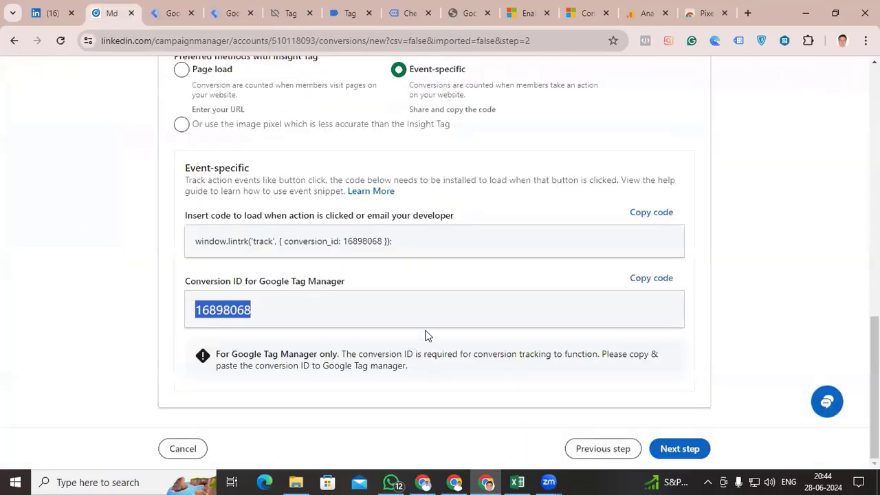
pyautogui.click(681, 448)
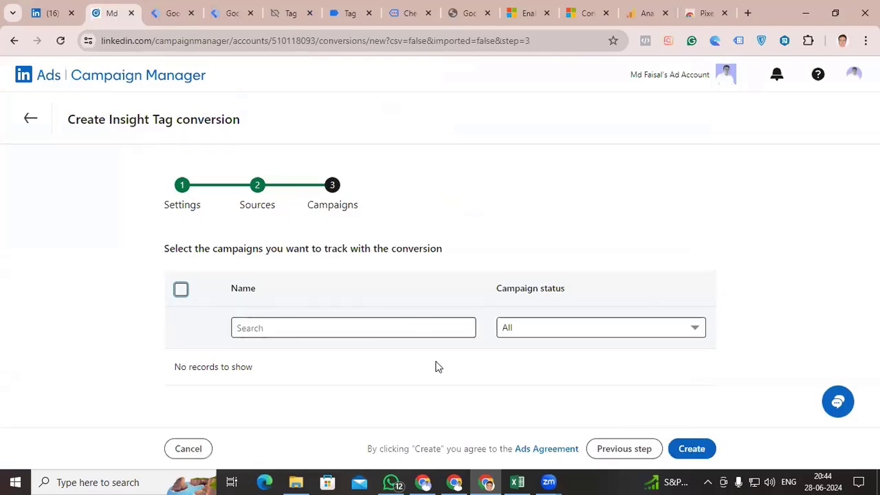
pyautogui.click(672, 451)
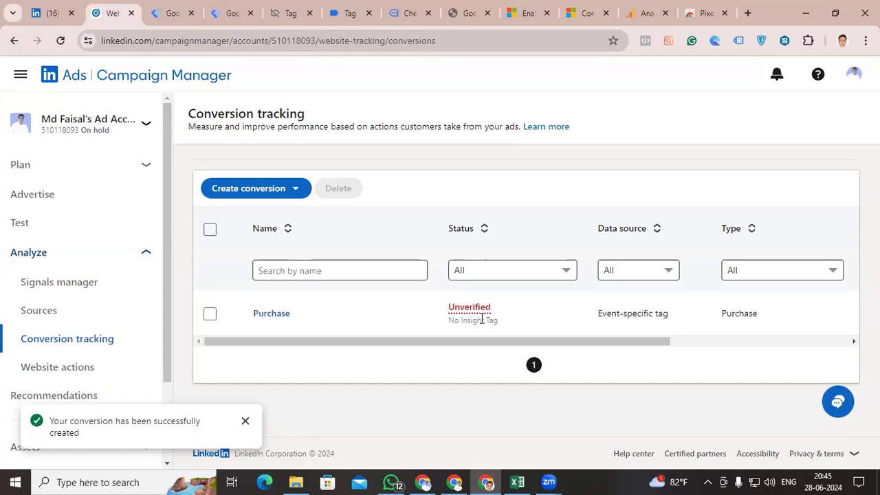
# Return to Google Tag Manager and start previewing the workspace on the store website
pyautogui.click(230, 15)
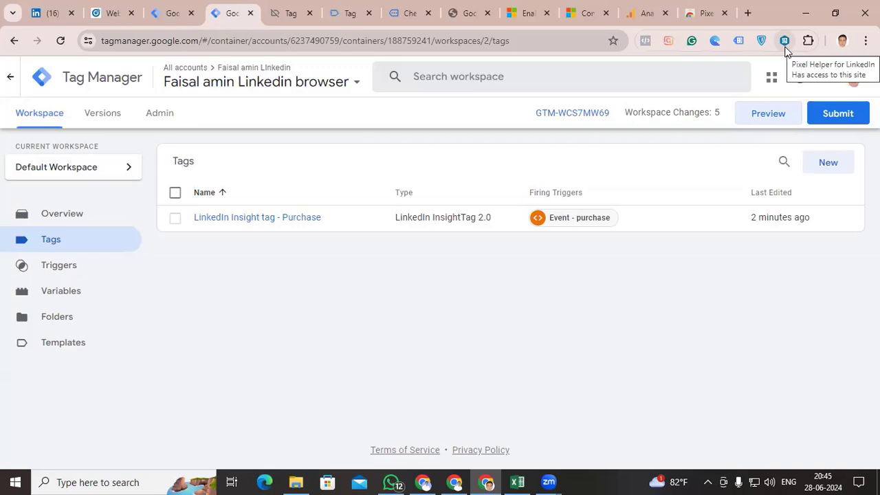
pyautogui.click(786, 43)
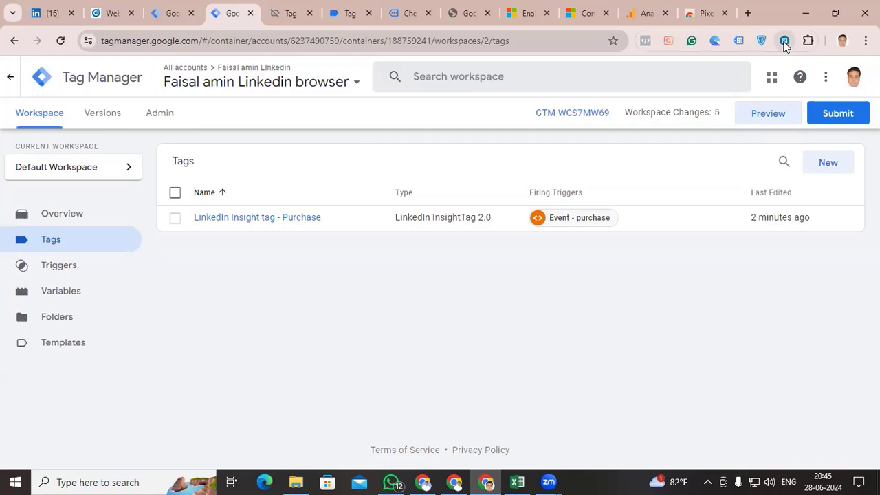
pyautogui.click(761, 114)
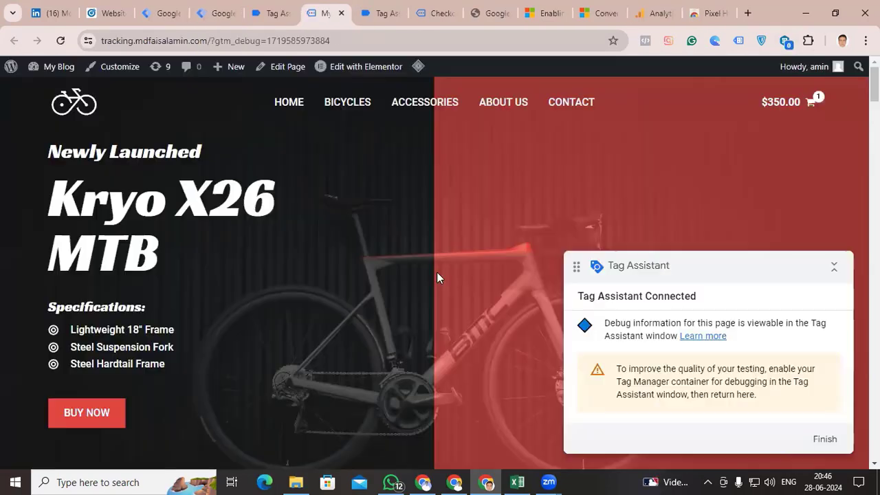
# Place a test order for the Kryo X26 MTB – Model Y bicycle through the store's checkout
pyautogui.scroll(-7, 438, 275)
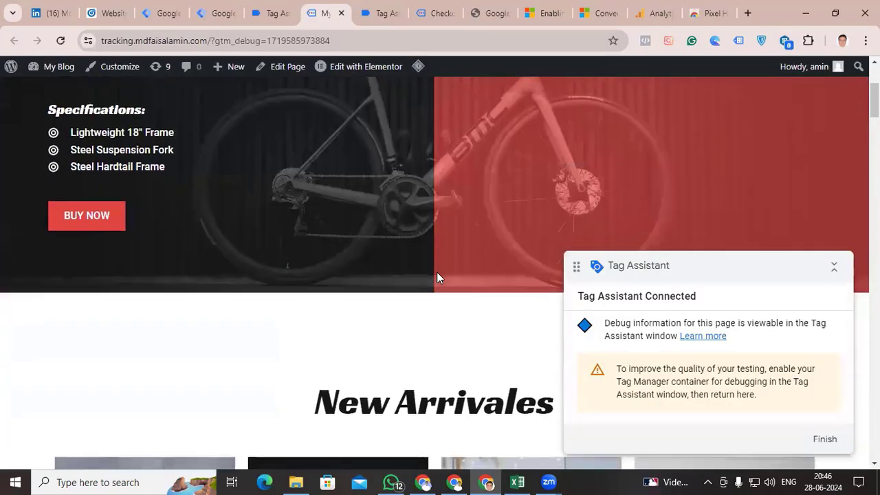
pyautogui.scroll(-4, 437, 275)
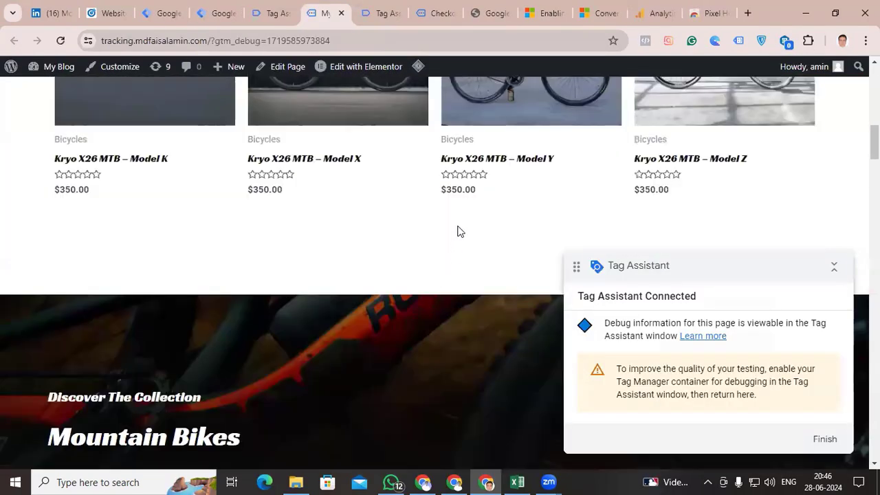
pyautogui.click(482, 166)
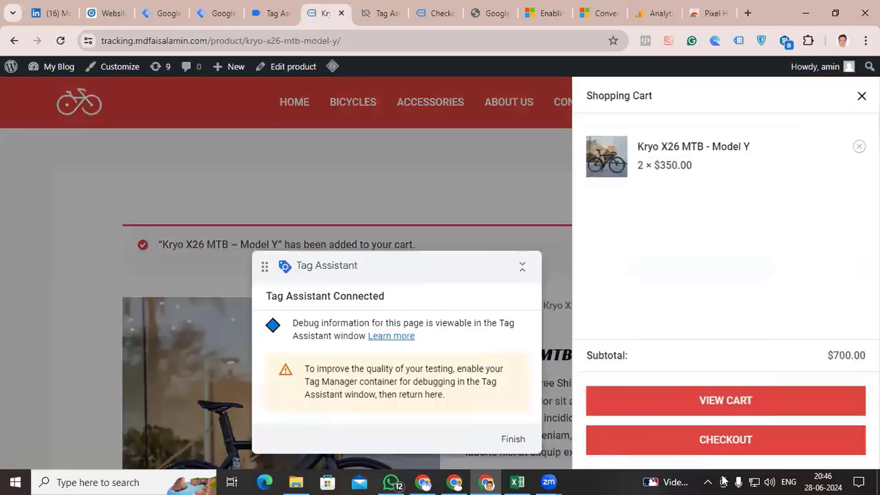
pyautogui.scroll(-2, 498, 216)
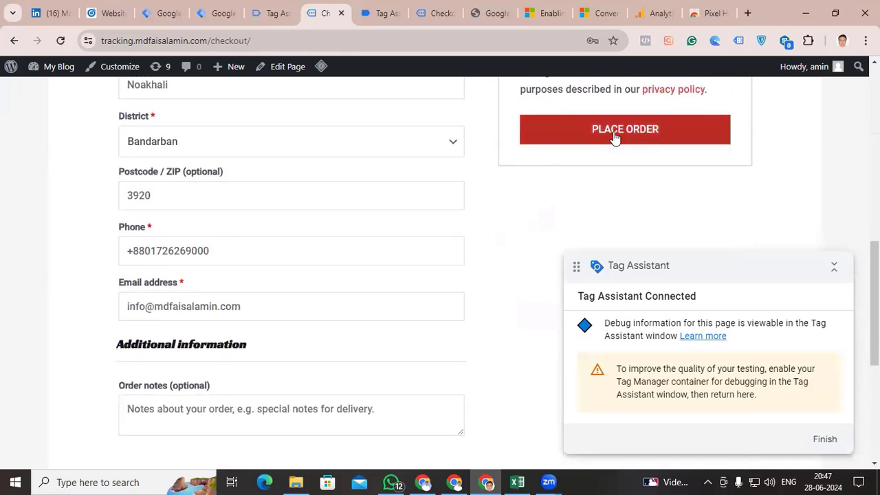
pyautogui.click(616, 137)
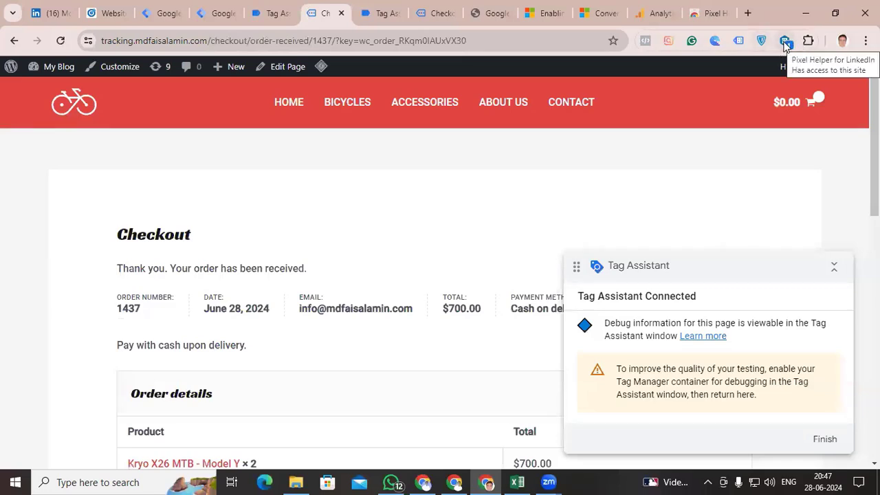
# Check the order page with Pixel Helper for LinkedIn, and inspect the LinkedIn Insight tag - Purchase details under Tag Assistant's purchase event
pyautogui.click(786, 45)
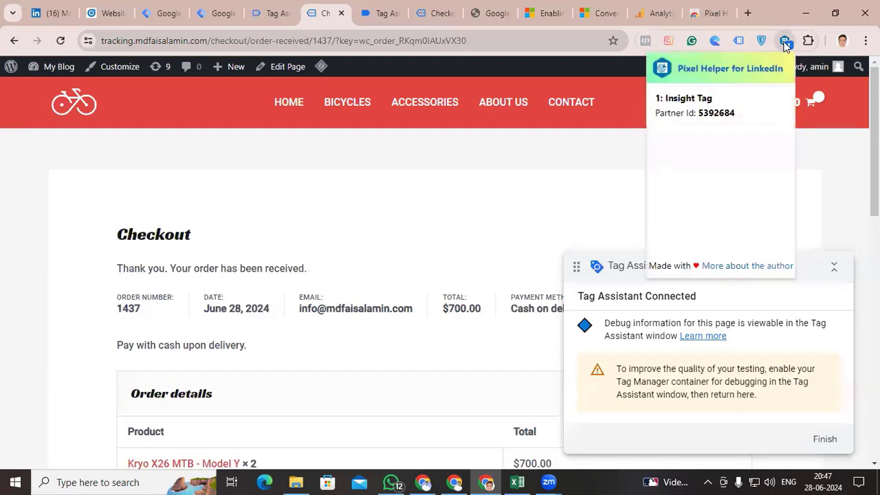
pyautogui.click(268, 14)
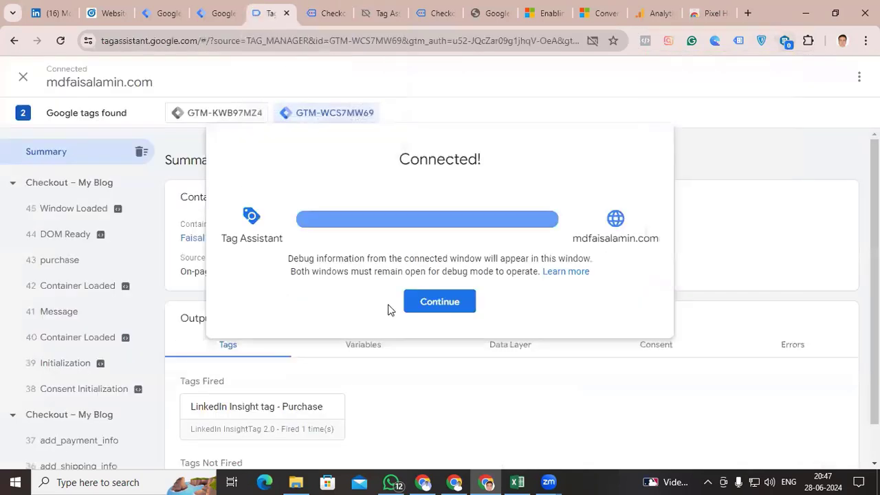
pyautogui.click(442, 310)
pyautogui.scroll(-1, 424, 348)
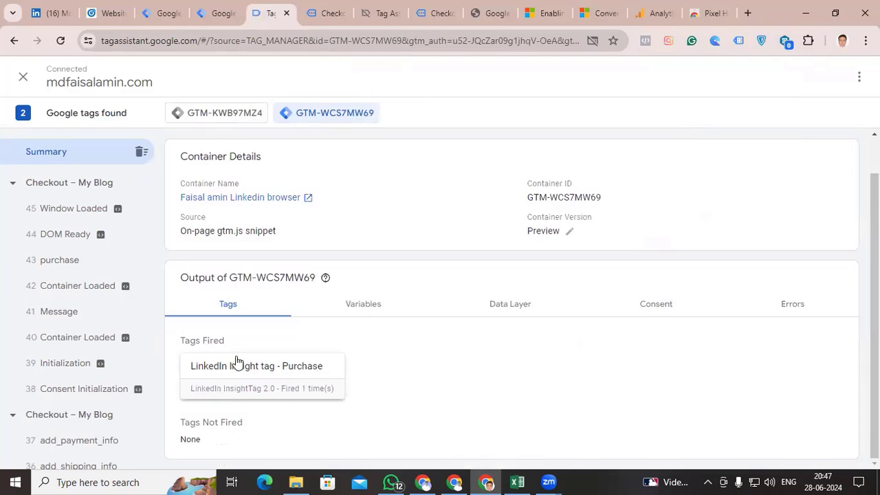
pyautogui.click(53, 262)
pyautogui.click(282, 369)
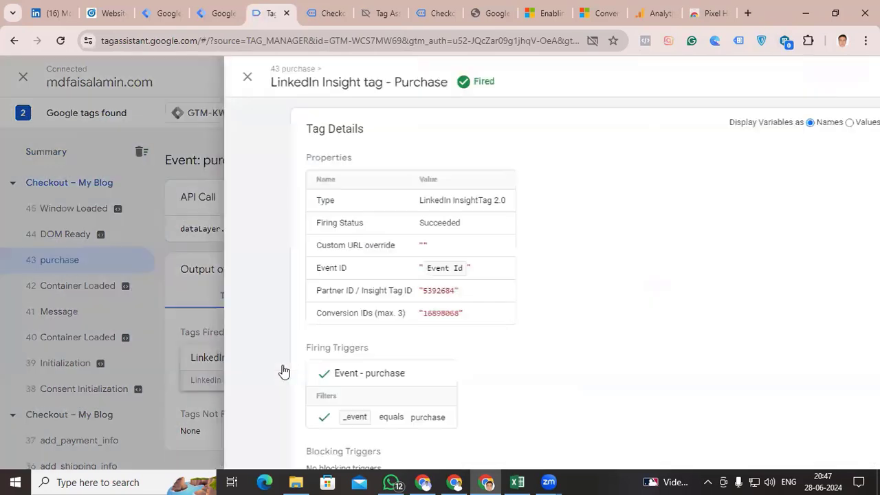
# Switch to LinkedIn Campaign Manager and start a new Conversions API conversion named Purchase S
pyautogui.moveTo(408, 88); pyautogui.dragTo(387, 90)
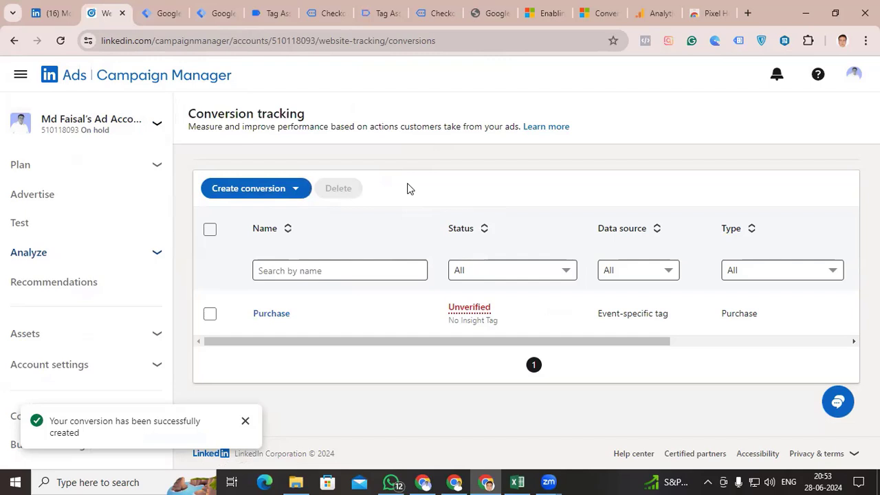
pyautogui.click(293, 190)
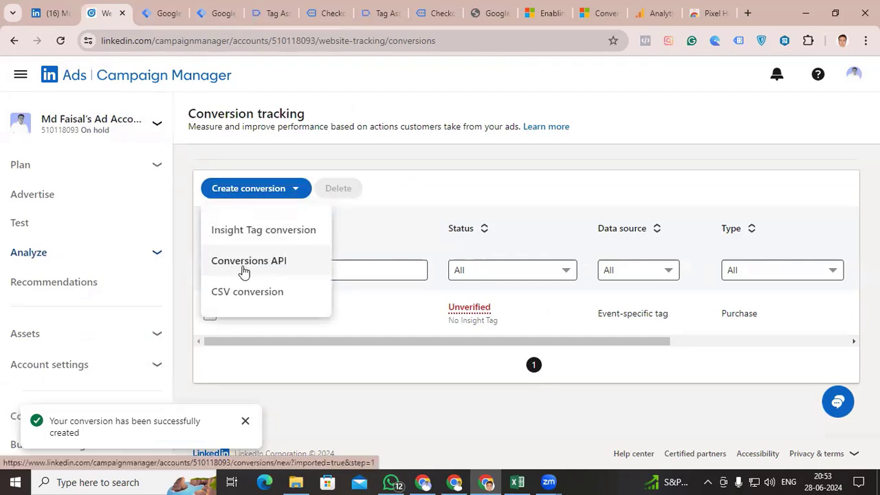
pyautogui.click(279, 271)
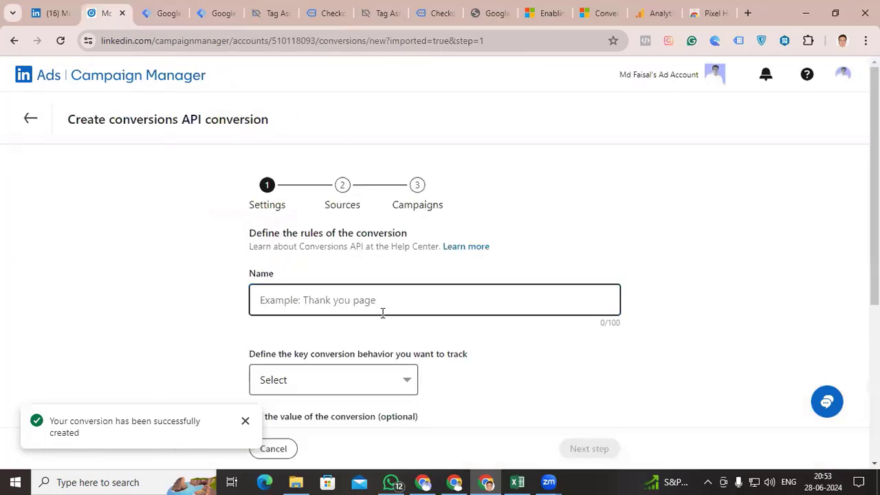
pyautogui.write('Purchase')
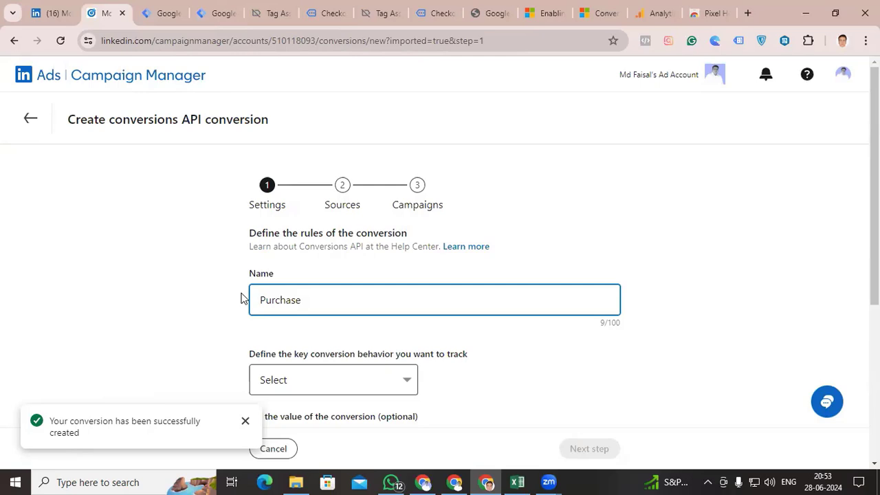
pyautogui.write(' S')
# Set the key conversion behavior to track to Purchase, from the Sales group
pyautogui.scroll(-2, 240, 299)
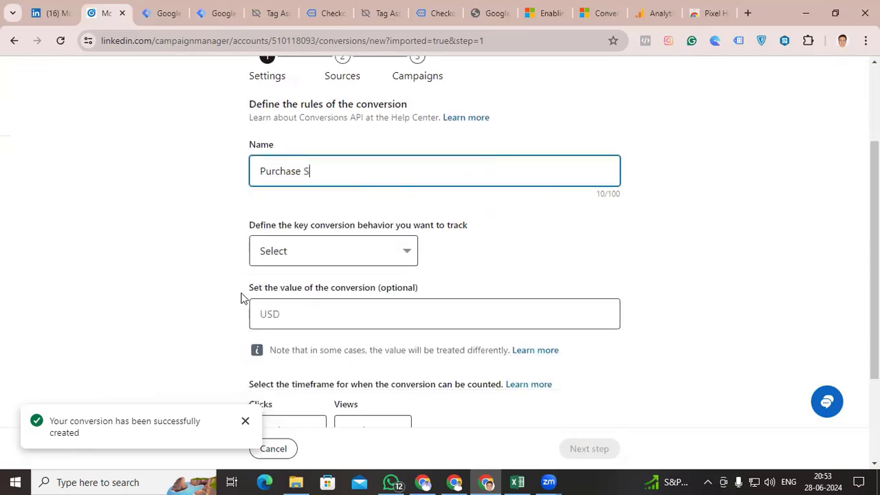
pyautogui.click(371, 258)
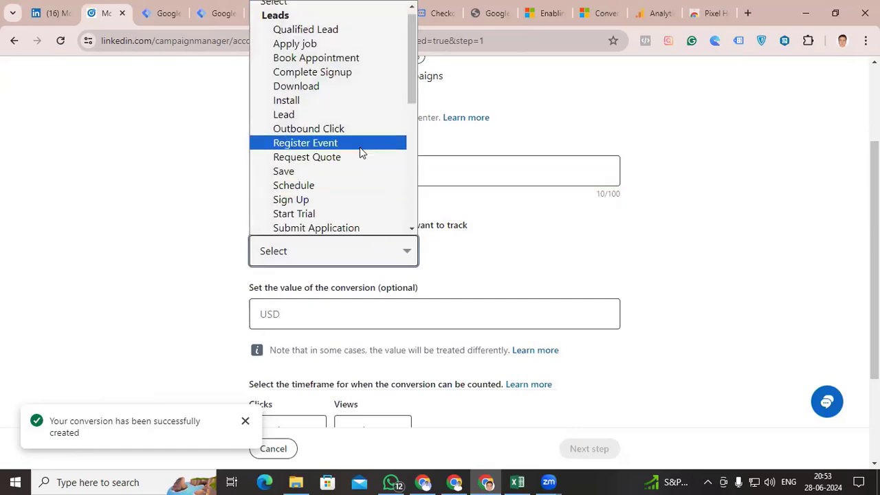
pyautogui.scroll(-3, 359, 149)
pyautogui.scroll(-2, 360, 148)
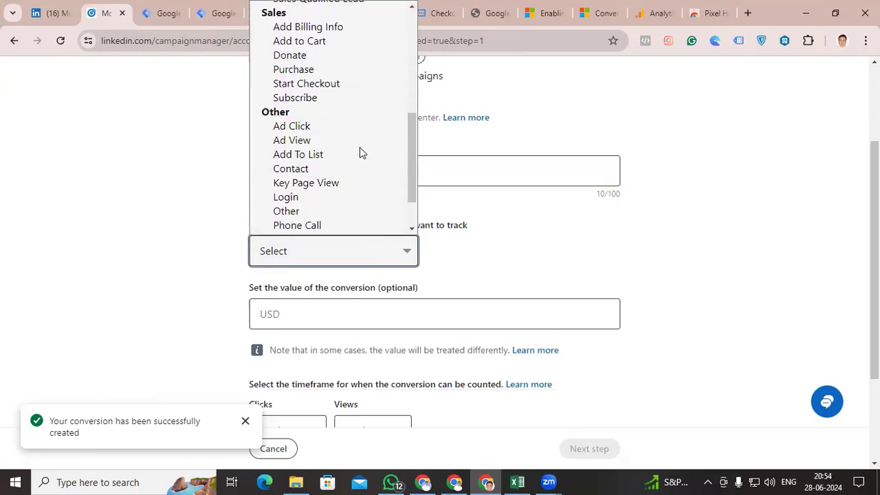
pyautogui.scroll(-1, 360, 149)
pyautogui.scroll(5, 330, 207)
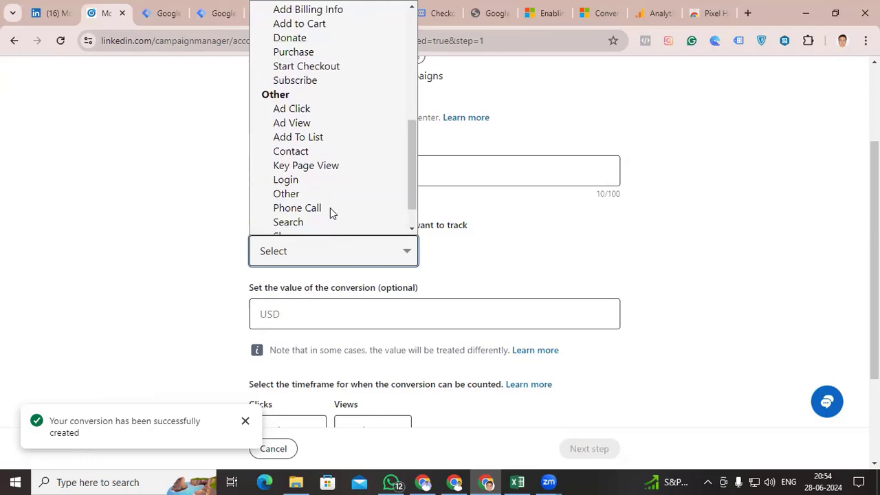
pyautogui.scroll(2, 327, 165)
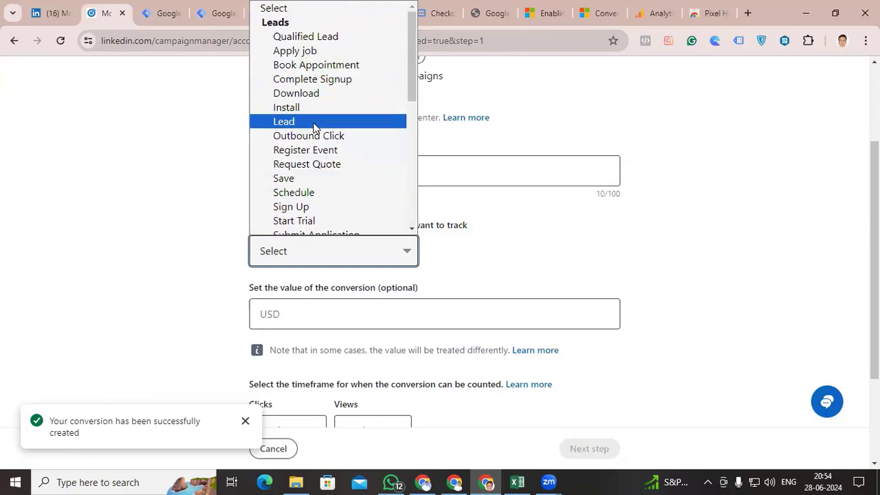
pyautogui.scroll(-5, 314, 138)
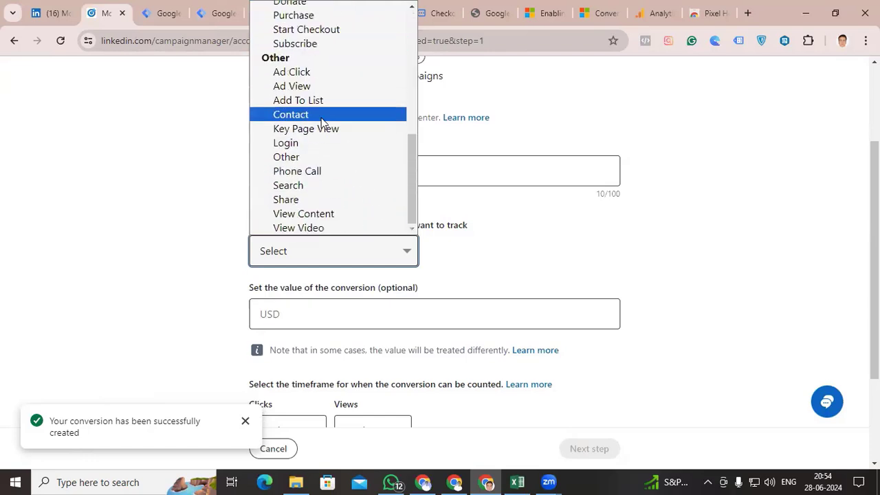
pyautogui.scroll(5, 321, 123)
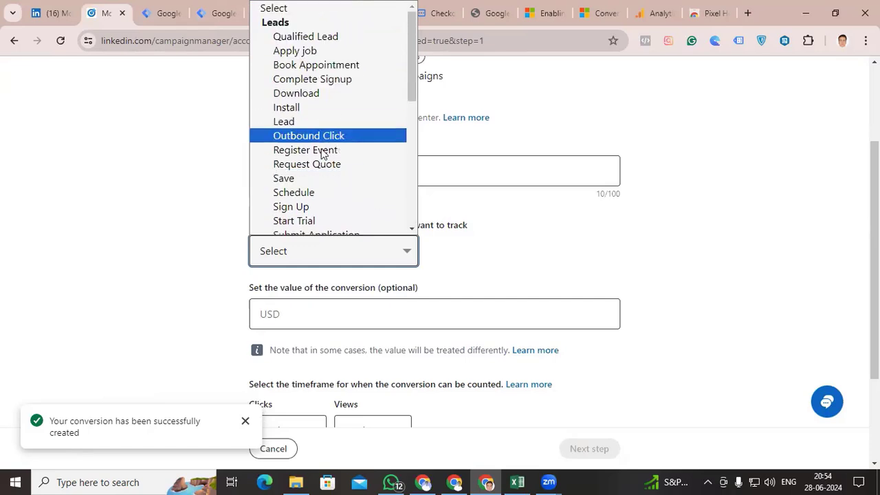
pyautogui.scroll(-1, 371, 134)
pyautogui.scroll(-1, 367, 144)
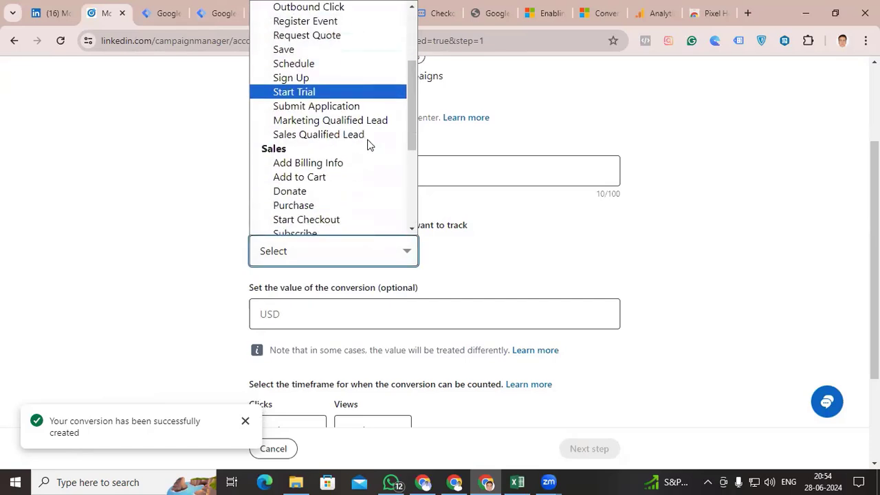
pyautogui.click(315, 207)
# Enter USD as the conversion value, keep the default timeframe and attribution model, and proceed to the Sources stage
pyautogui.scroll(-2, 217, 256)
pyautogui.click(285, 183)
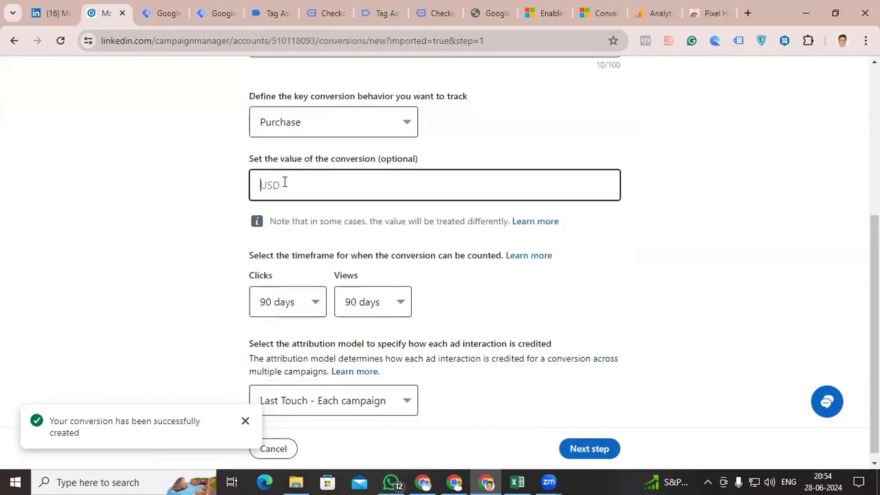
pyautogui.write('USD')
pyautogui.press('BackSpace')
pyautogui.write('D')
pyautogui.scroll(-1, 161, 303)
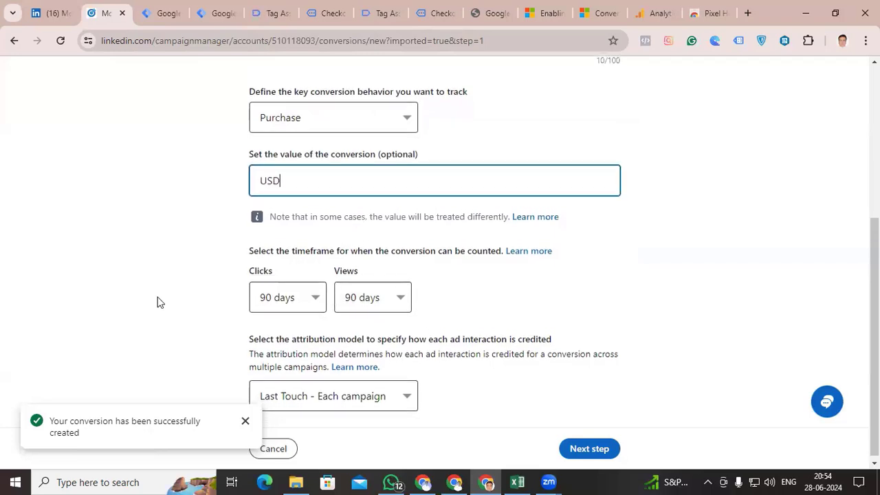
pyautogui.scroll(-1, 160, 303)
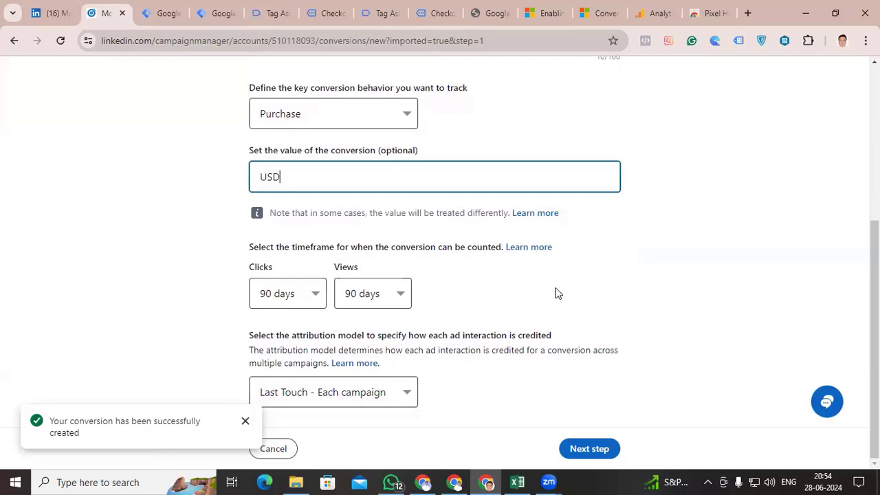
pyautogui.click(589, 449)
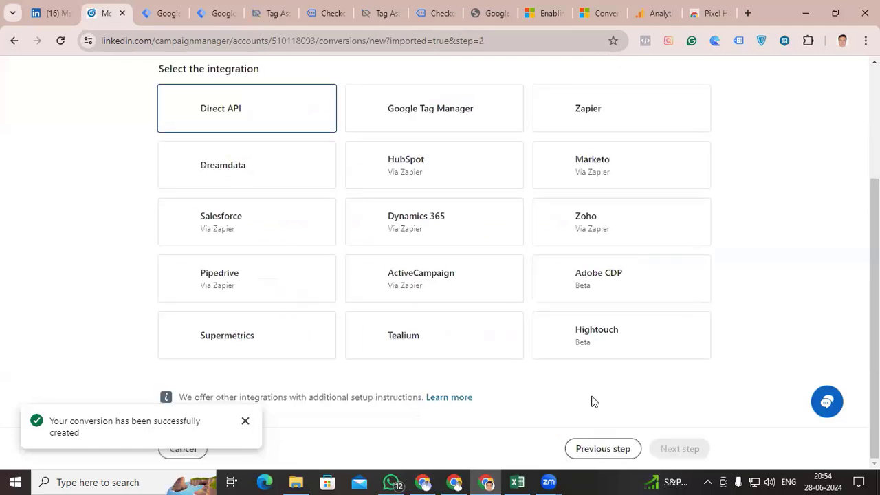
# Choose Google Tag Manager as the integration and authorize LinkedIn's access through the signed-in Google account
pyautogui.click(428, 112)
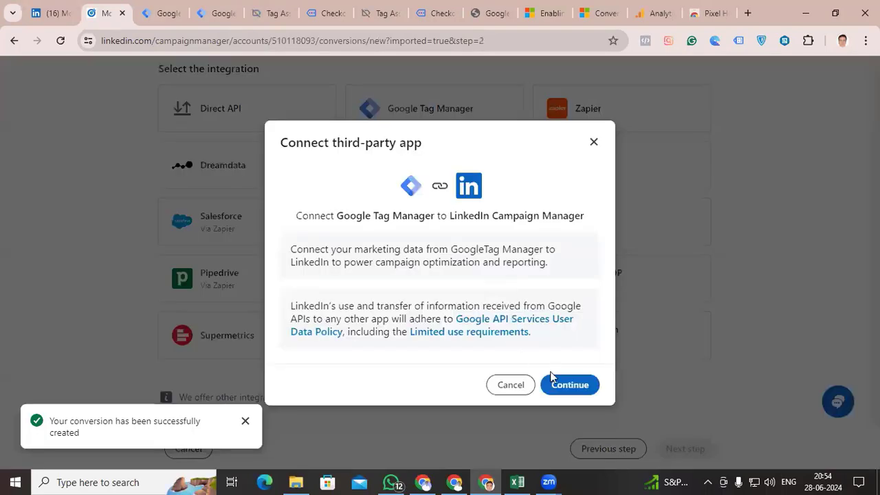
pyautogui.click(566, 393)
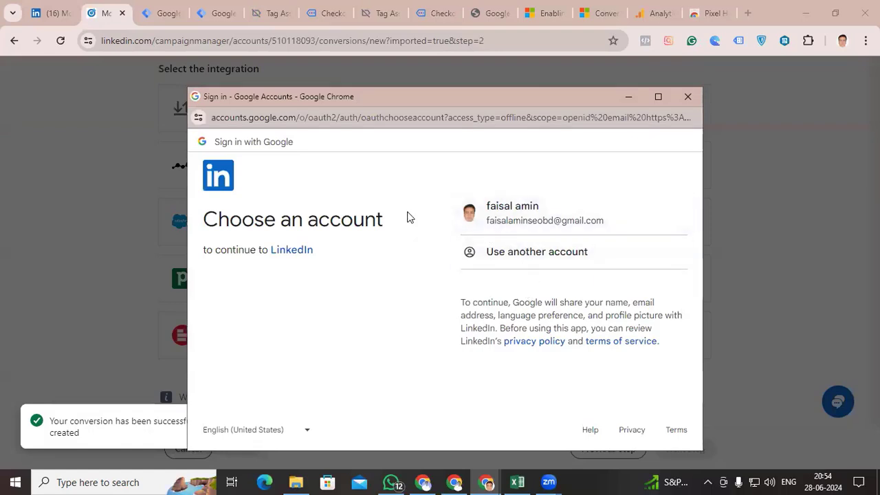
pyautogui.click(536, 225)
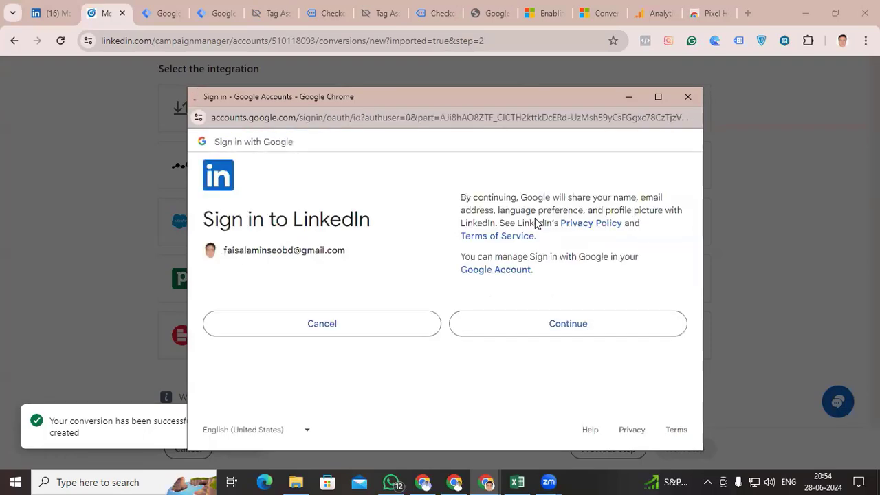
pyautogui.click(566, 330)
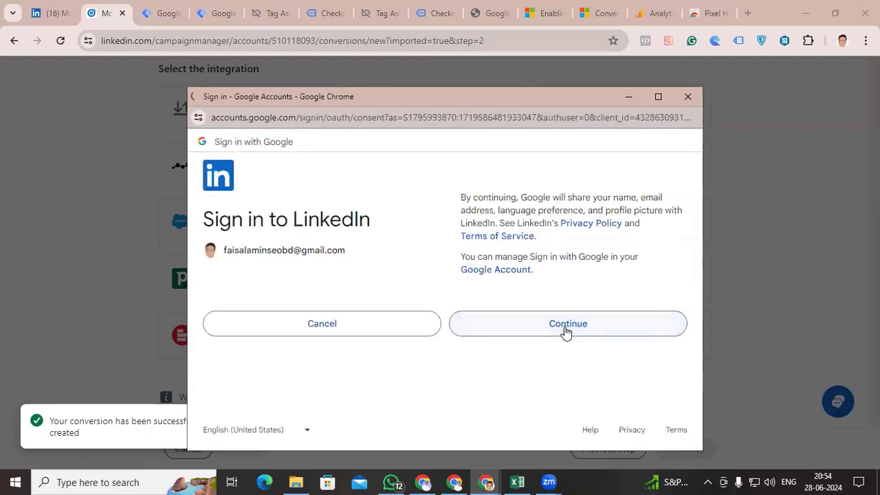
pyautogui.scroll(-3, 564, 334)
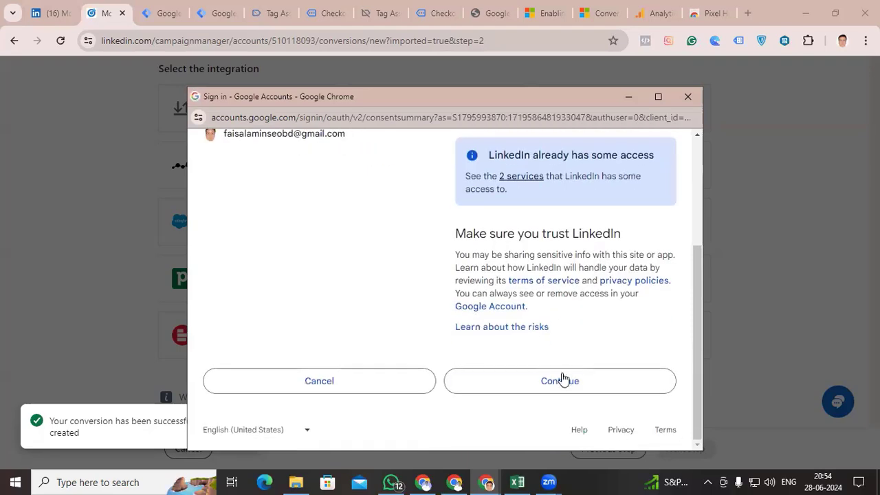
pyautogui.click(560, 380)
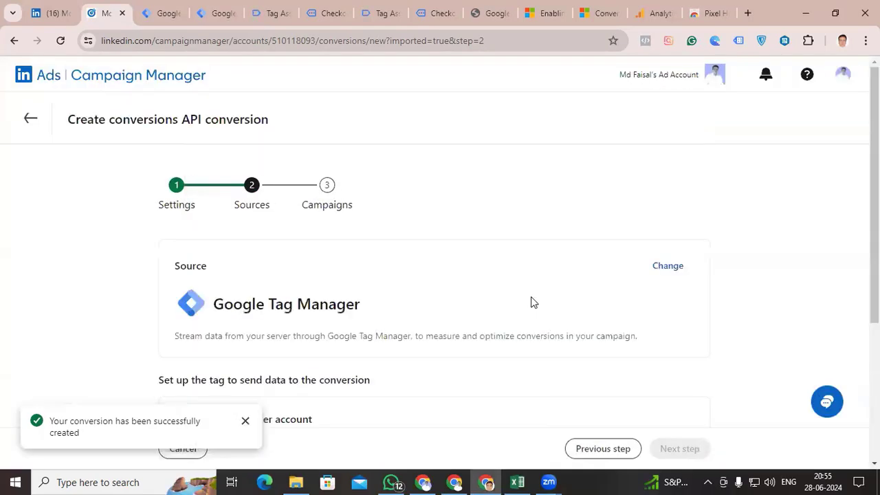
# Select the LinkedIn Google Tag Manager account and its existing Linkedin browser web container for the tag setup
pyautogui.scroll(-4, 531, 302)
pyautogui.click(508, 265)
pyautogui.click(489, 367)
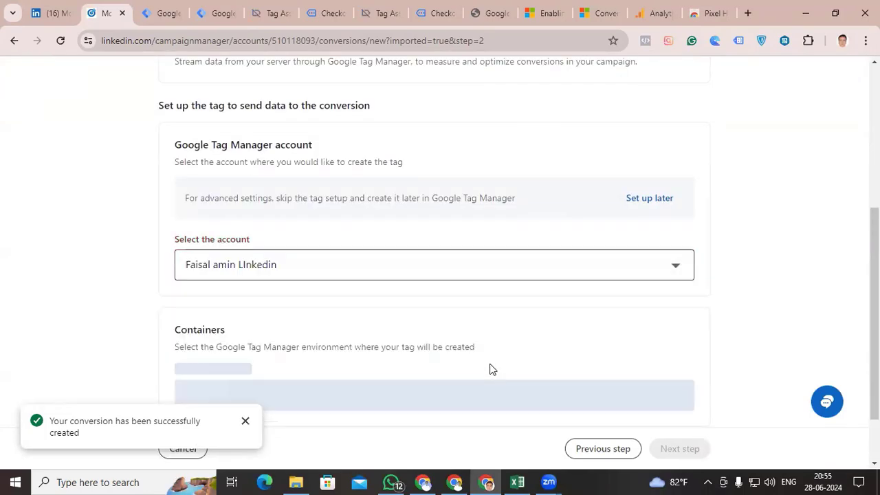
pyautogui.scroll(-3, 368, 296)
pyautogui.click(213, 219)
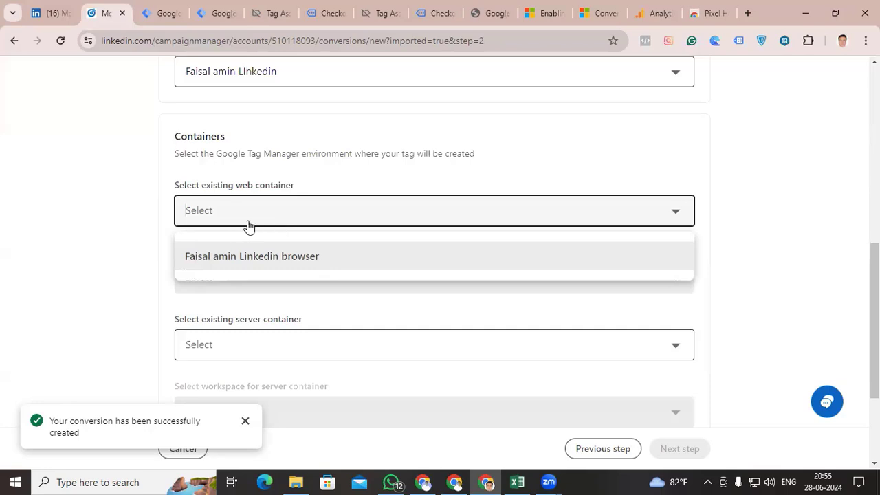
pyautogui.click(265, 255)
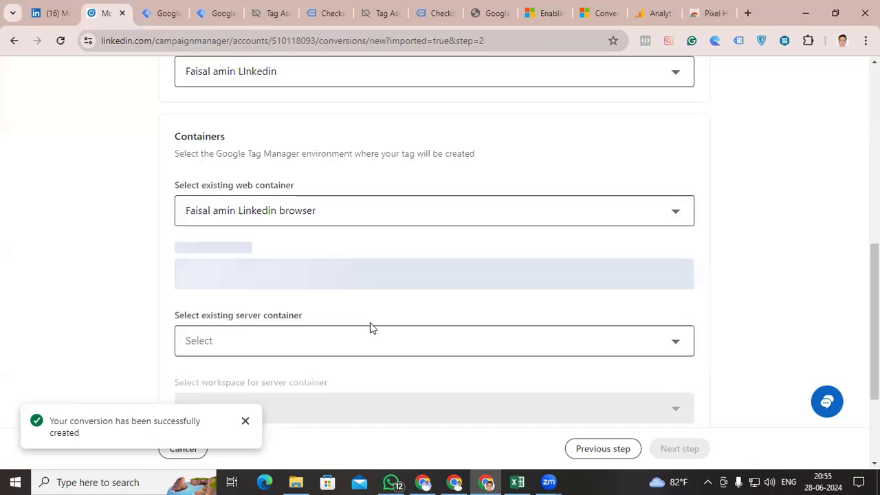
# Select the existing LinkedIn server container and assign Default Workspace to both the web and server containers
pyautogui.click(406, 352)
pyautogui.scroll(-1, 378, 354)
pyautogui.click(329, 328)
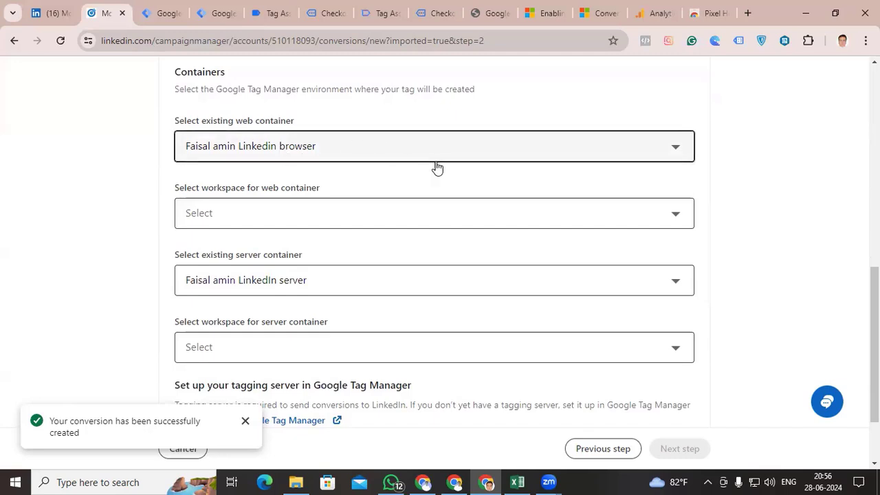
pyautogui.click(251, 212)
pyautogui.click(308, 260)
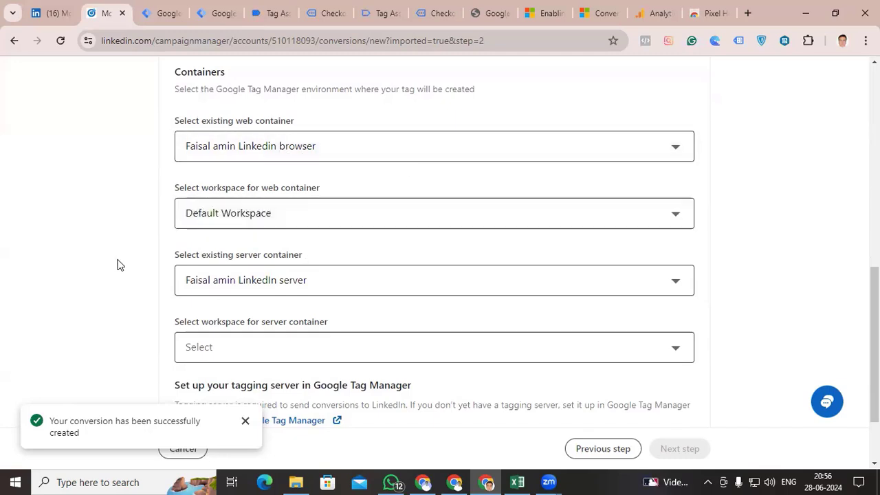
pyautogui.click(480, 282)
pyautogui.click(327, 330)
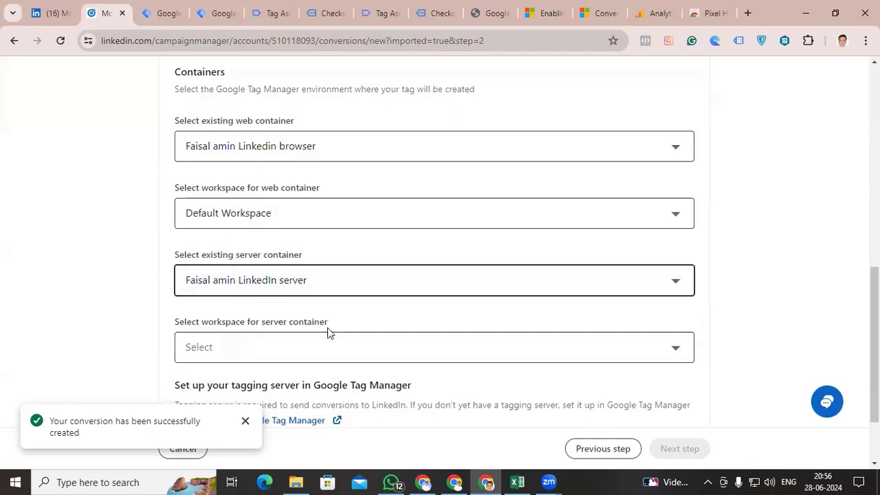
pyautogui.click(320, 334)
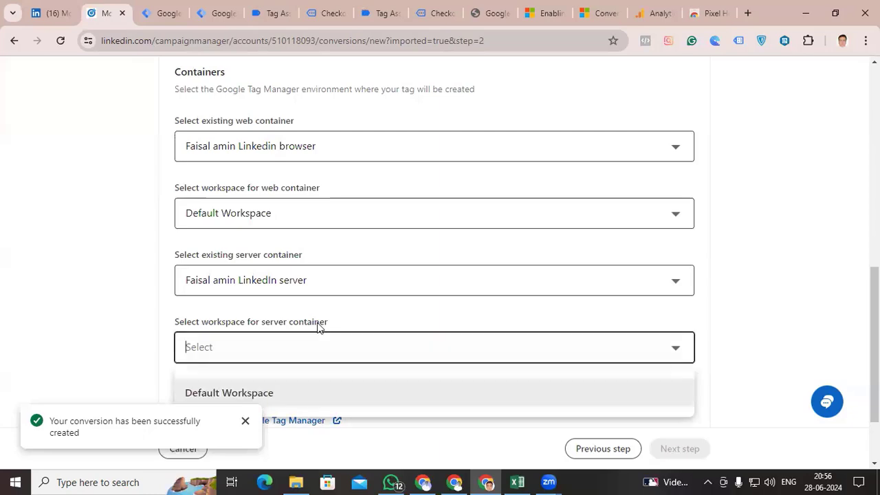
pyautogui.click(280, 392)
# Copy measurement ID G-DGXESS2N39 from the trakcing web stream in Google Analytics into the conversion's Google Analytics 4 Measurement ID
pyautogui.scroll(-3, 99, 330)
pyautogui.scroll(-1, 101, 326)
pyautogui.click(191, 208)
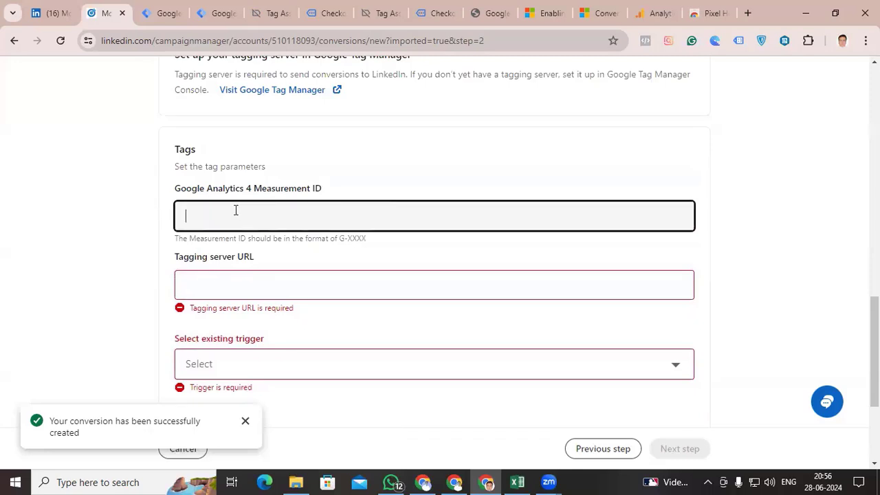
pyautogui.click(653, 15)
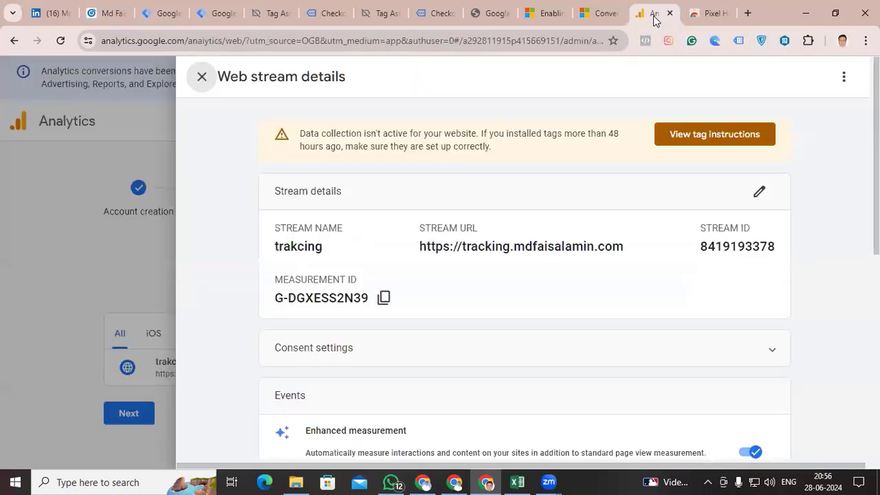
pyautogui.click(384, 298)
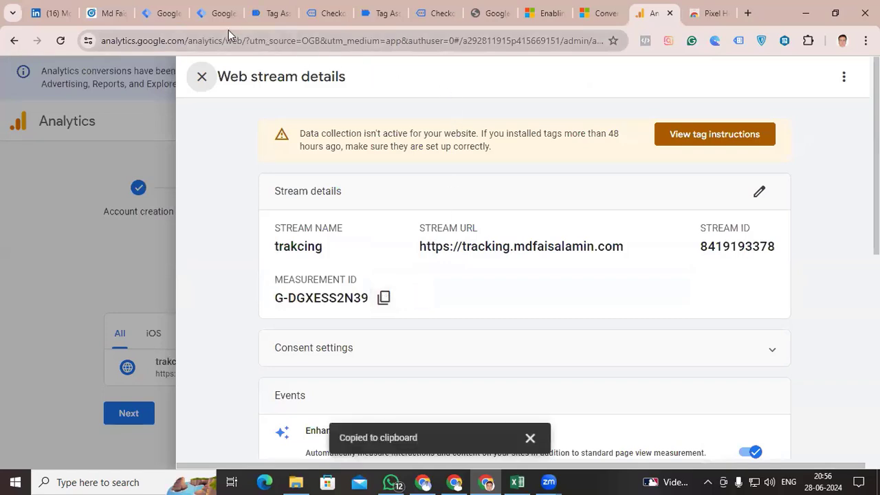
pyautogui.click(173, 15)
pyautogui.click(103, 13)
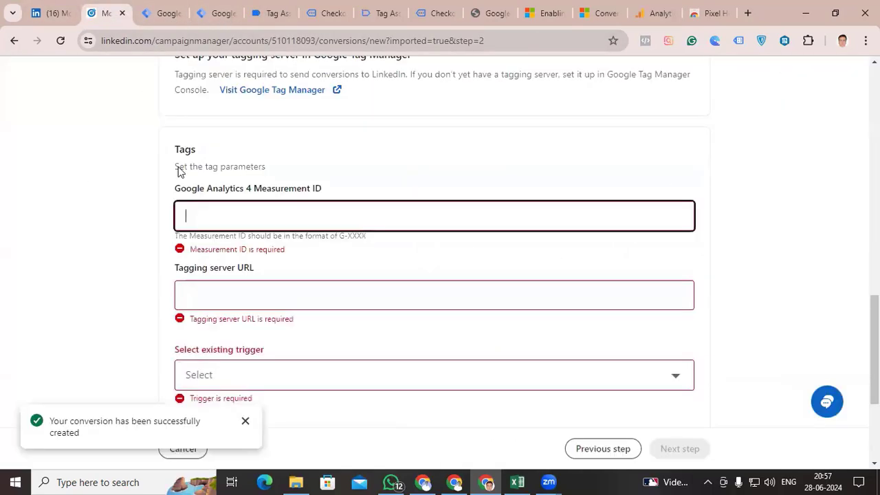
pyautogui.hotkey('ctrl', 'v')
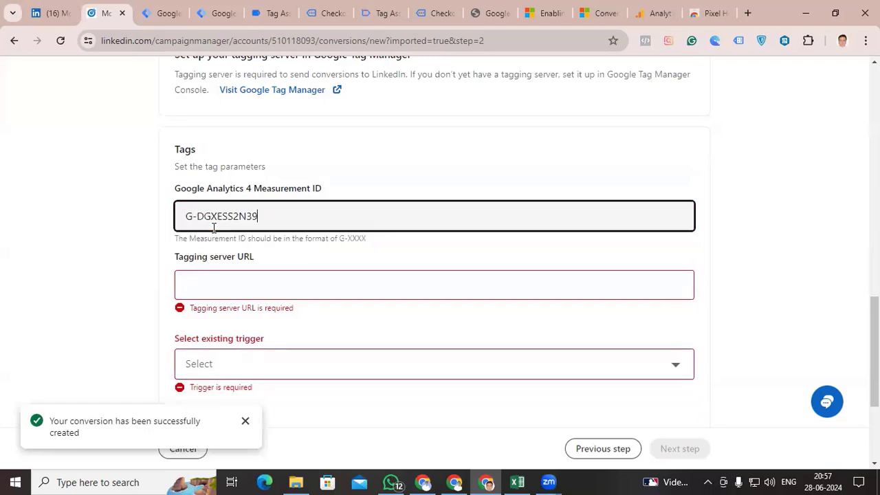
# Copy the webanalytics custom domain from the Stape container's Domains section into the conversion's Tagging server URL
pyautogui.click(224, 293)
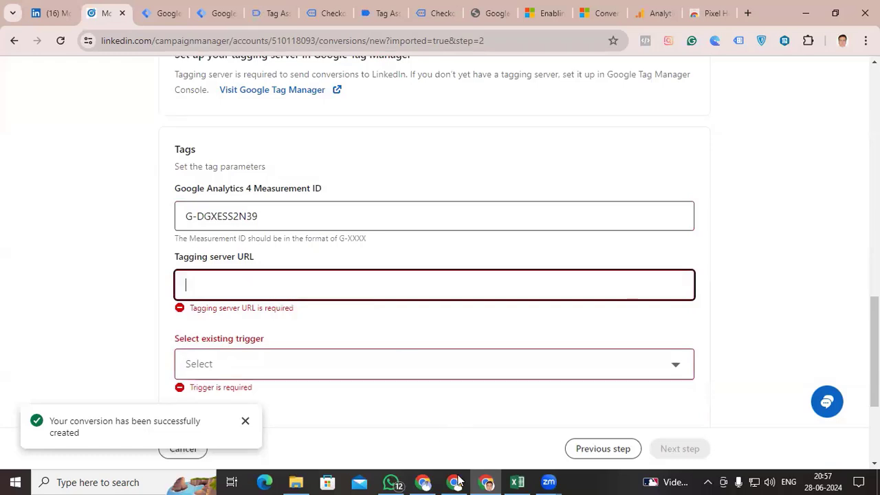
pyautogui.hotkey('alt', 'Tab')
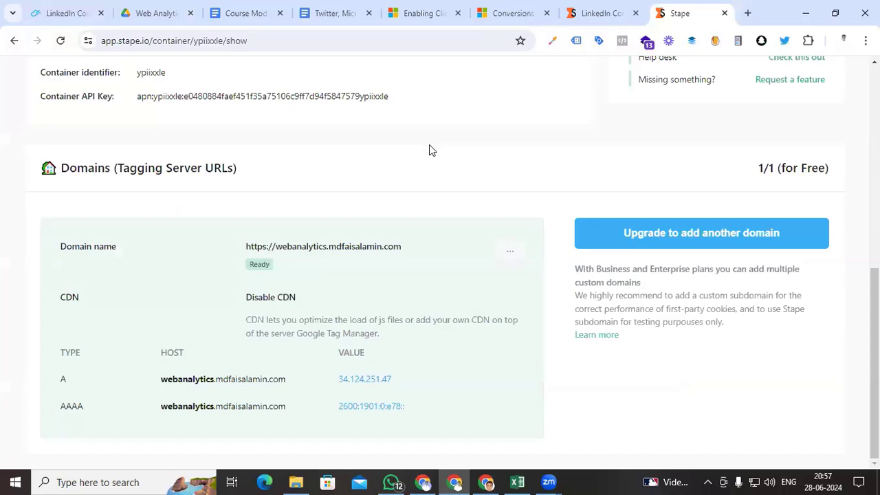
pyautogui.click(408, 248)
pyautogui.hotkey('alt', 'Tab')
pyautogui.hotkey('ctrl', 'v')
# Select Event - purchase as the existing trigger for the conversion's tags
pyautogui.click(295, 359)
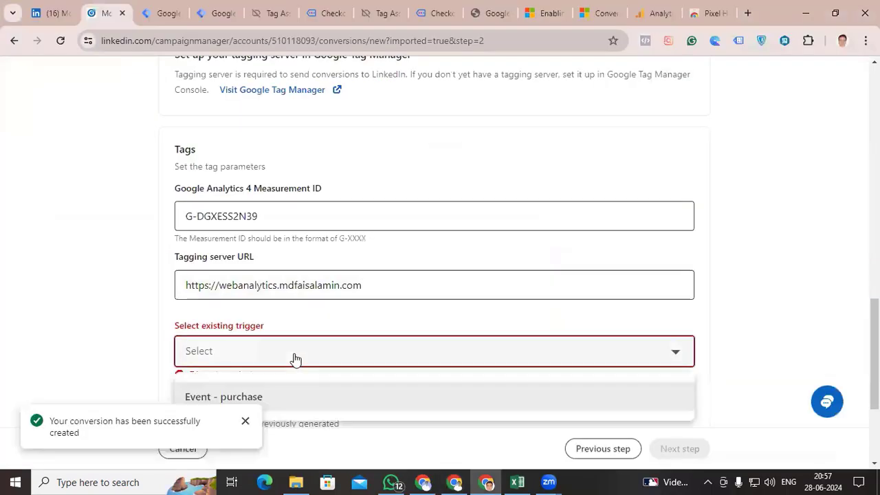
pyautogui.scroll(-2, 294, 352)
pyautogui.click(271, 278)
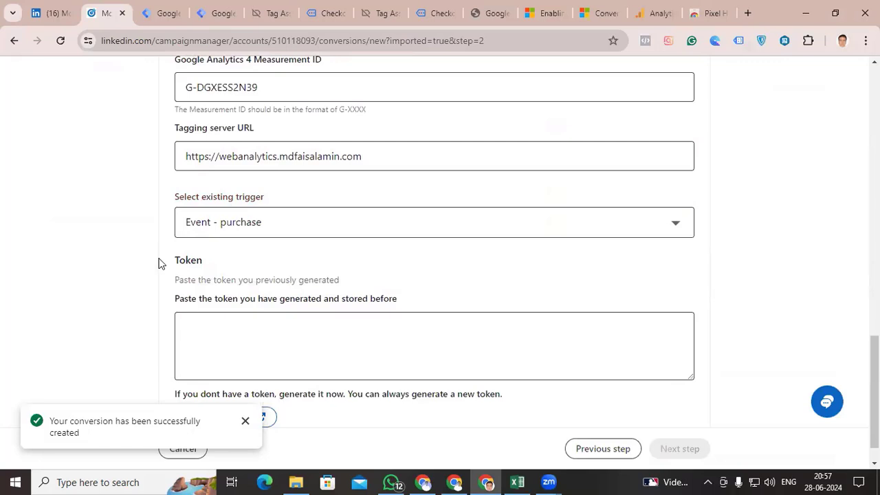
# Generate a Google Tag Manager token in LinkedIn and paste it into the conversion's Token field
pyautogui.scroll(-1, 128, 338)
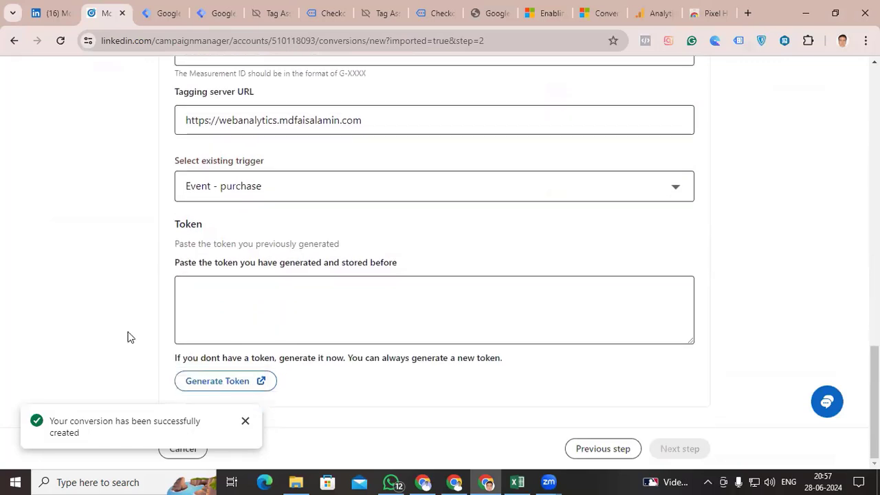
pyautogui.click(211, 384)
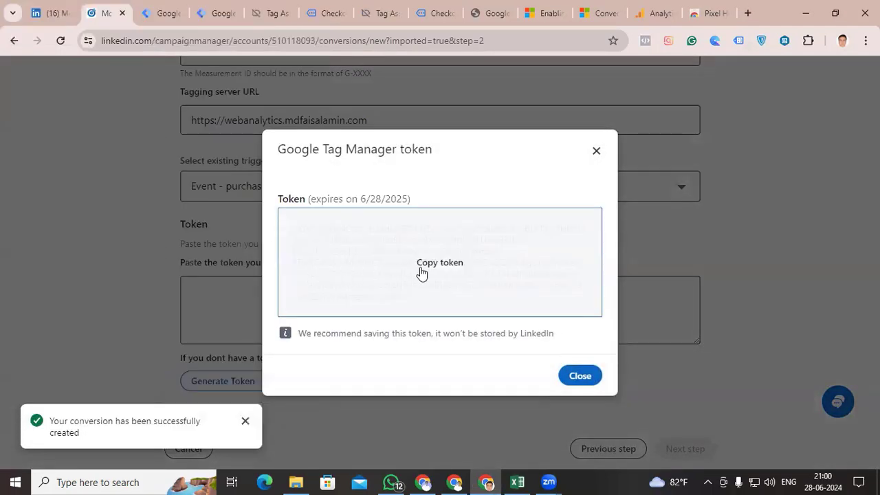
pyautogui.click(424, 271)
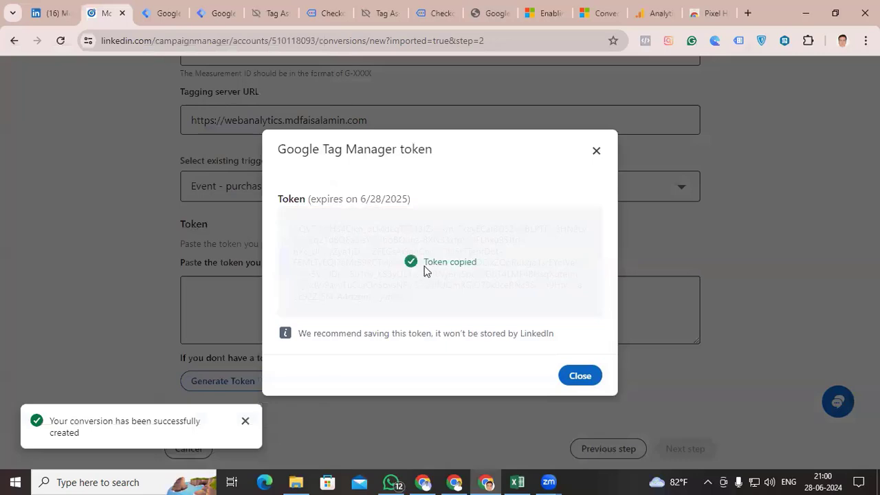
pyautogui.click(201, 301)
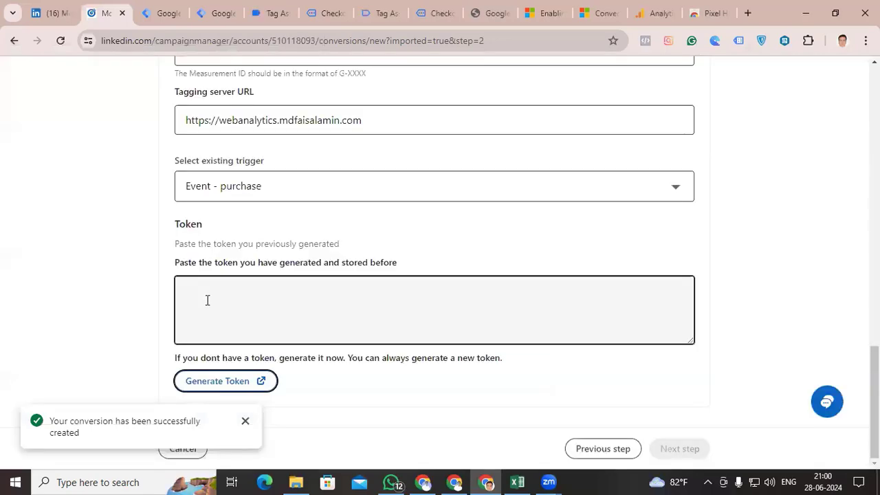
pyautogui.hotkey('ctrl', 'v')
# Finish the Sources step and create the Conversions API conversion without selecting any campaigns
pyautogui.click(244, 424)
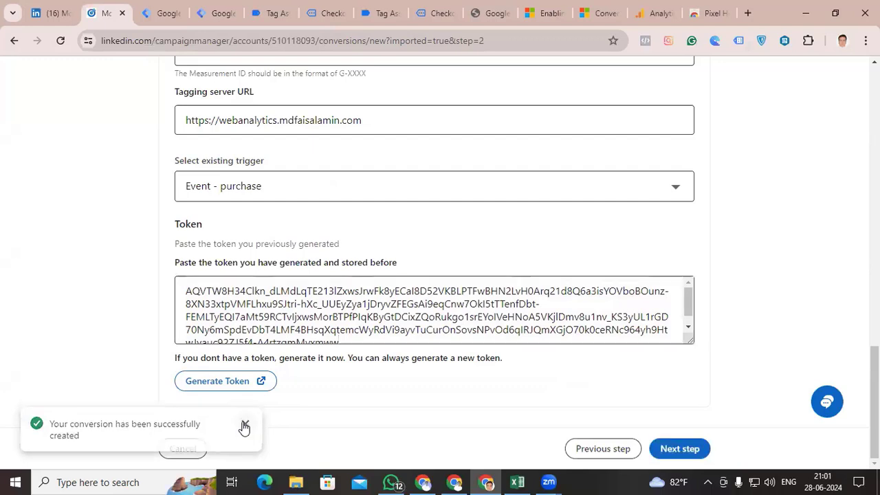
pyautogui.click(675, 449)
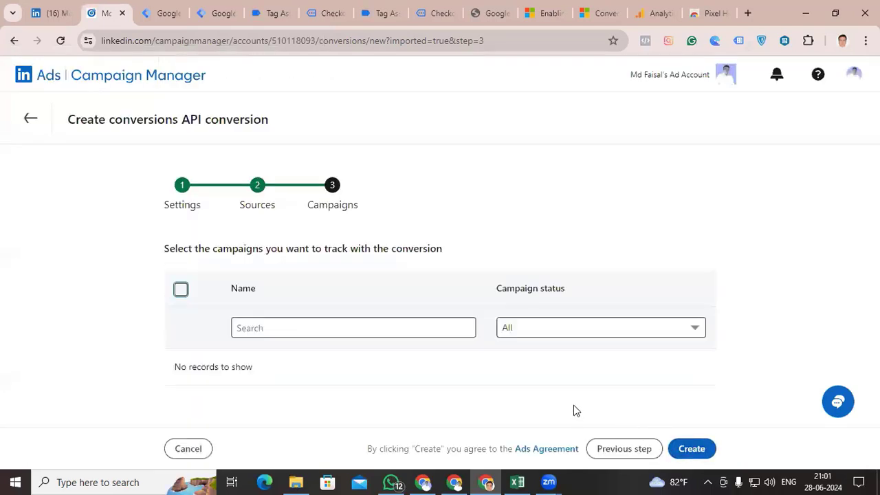
pyautogui.click(694, 448)
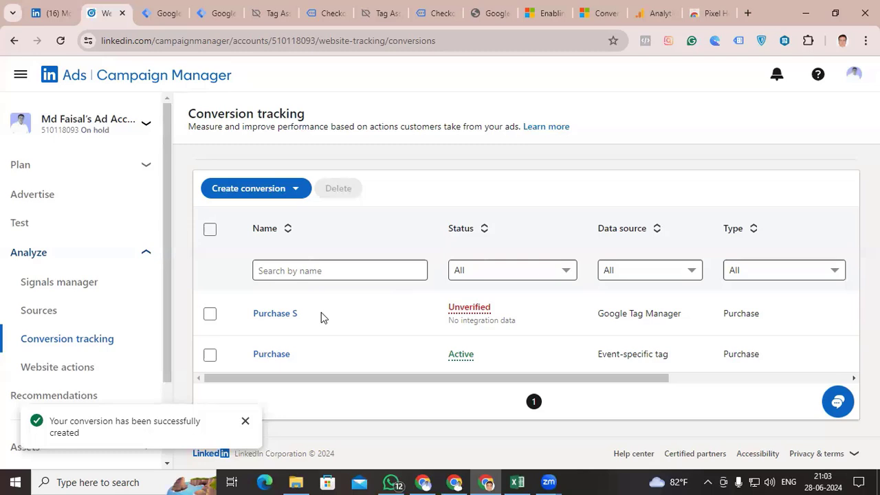
# Switch to Google Tag Manager and review the event parameters and firing trigger of the LI GA4 Event - Purchase S tag
pyautogui.hotkey('alt', 'Tab')
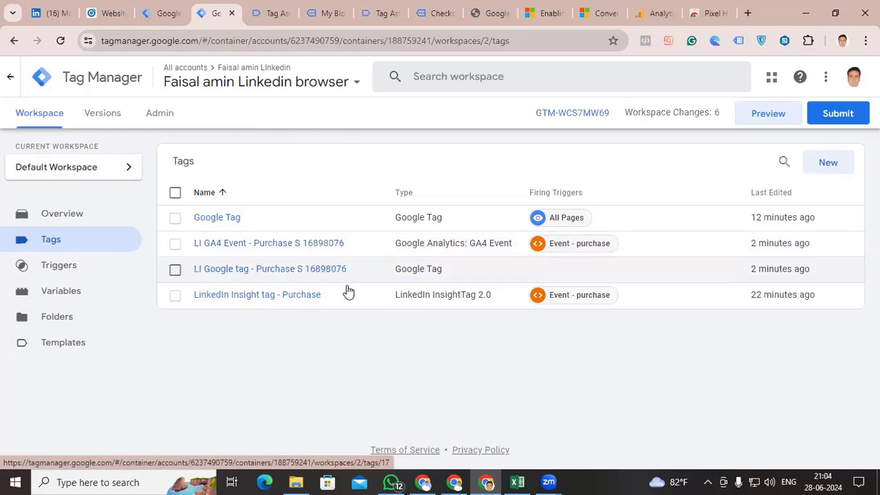
pyautogui.click(301, 248)
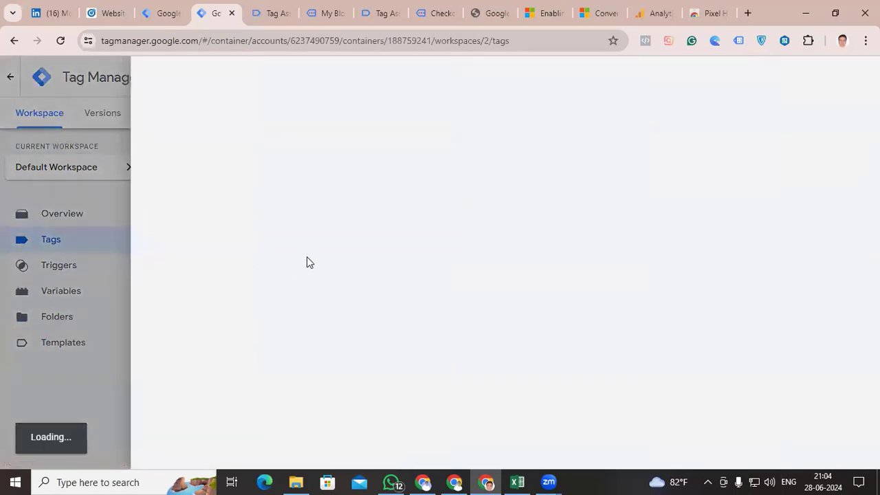
pyautogui.scroll(-2, 304, 261)
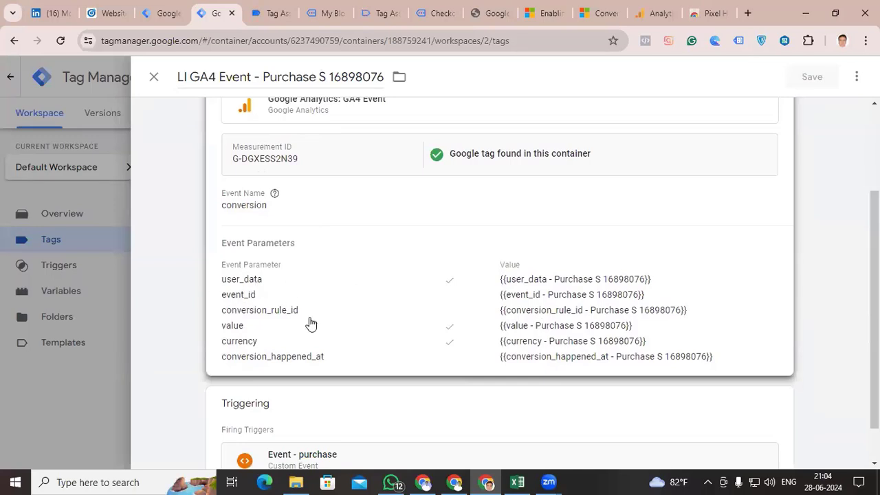
pyautogui.scroll(-1, 293, 342)
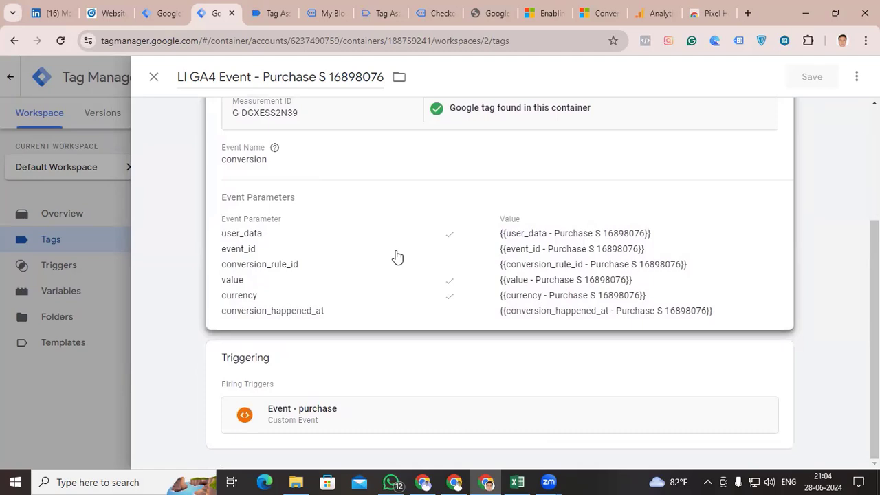
# Check the LinkedIn server container's tags against the Purchase S conversion listed in Campaign Manager
pyautogui.hotkey('ctrl', 'shift', 'Tab')
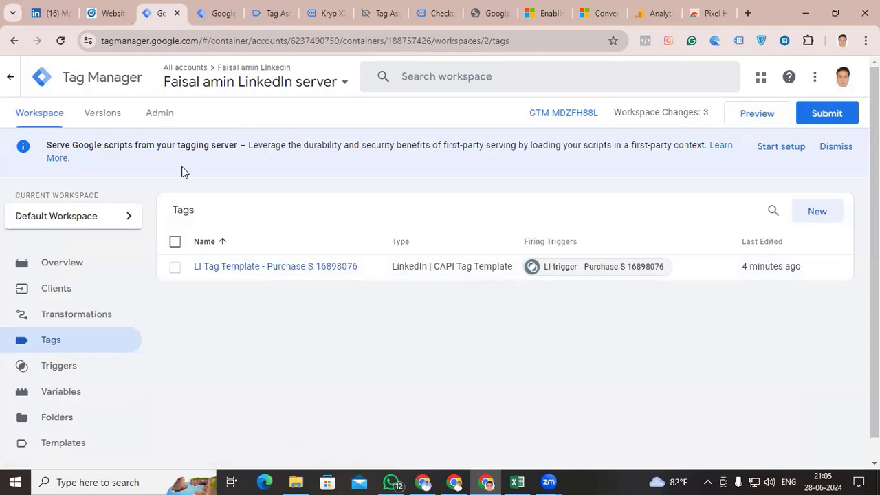
pyautogui.click(110, 13)
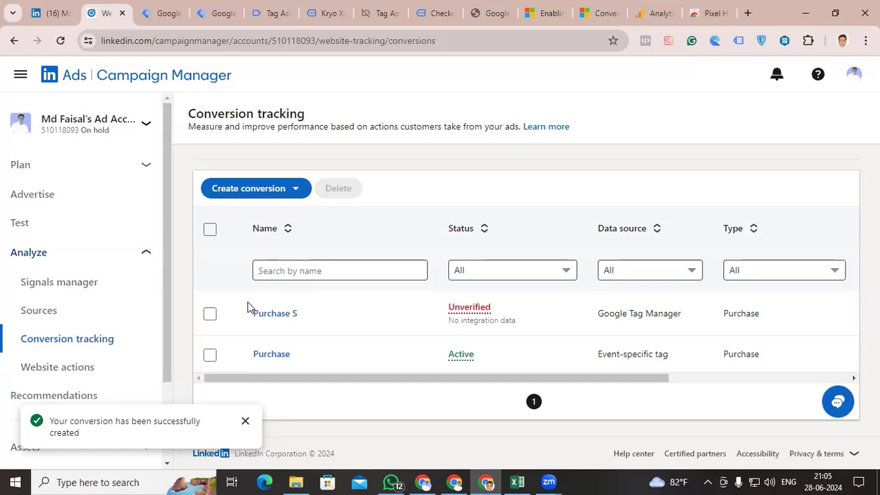
pyautogui.click(157, 13)
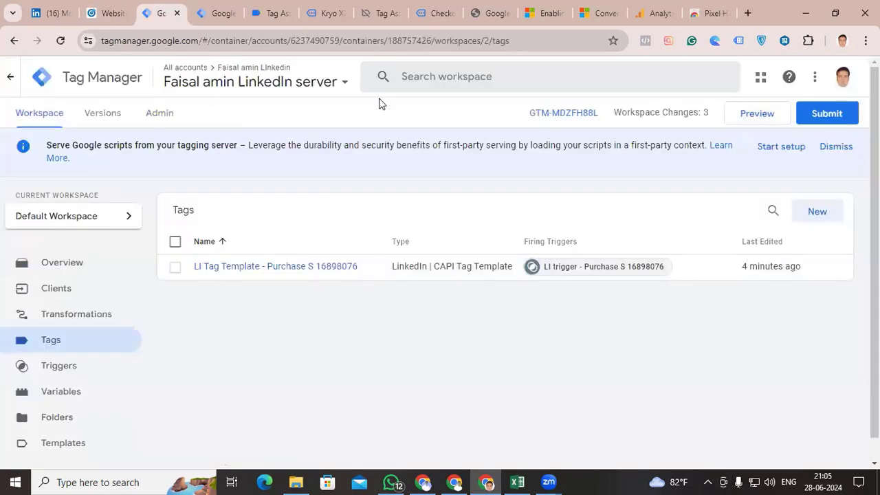
# Start preview mode for the Linkedin browser container and connect Tag Assistant to the store website
pyautogui.click(217, 13)
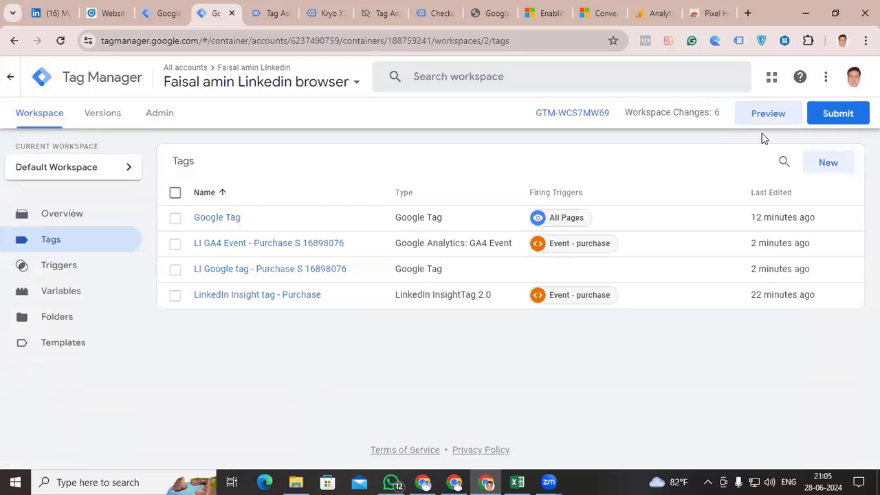
pyautogui.click(760, 117)
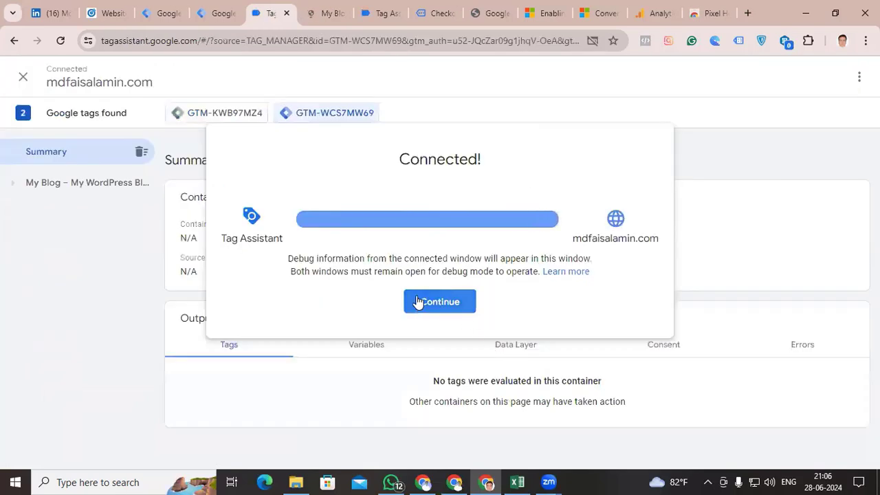
pyautogui.click(425, 301)
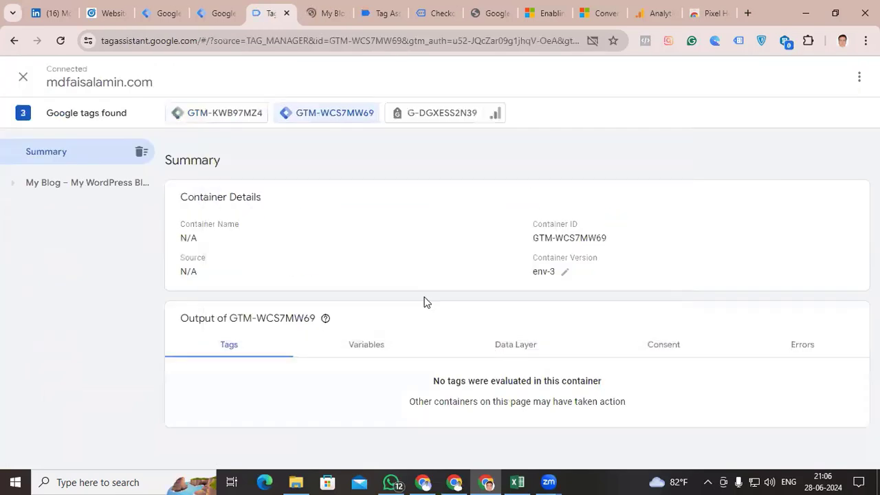
# Place a cash-on-delivery test order for the Kryo X26 MTB - Model Y in the previewed store's cart
pyautogui.click(327, 10)
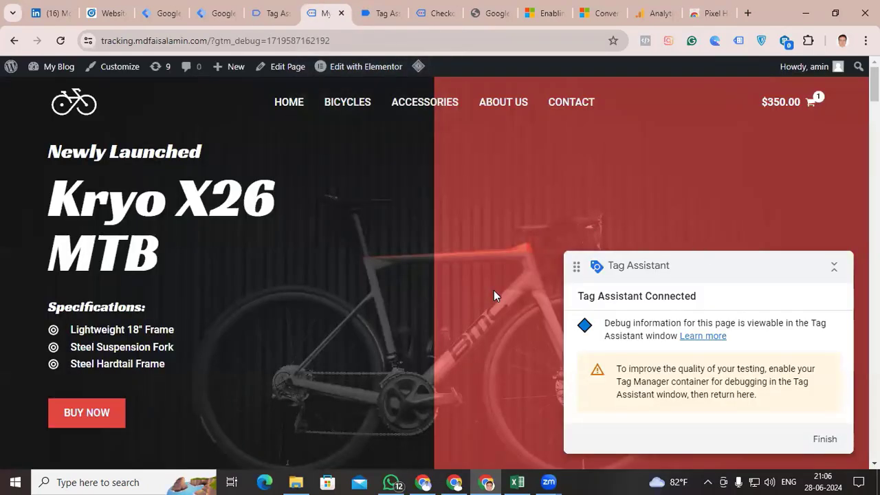
pyautogui.moveTo(760, 264); pyautogui.dragTo(579, 259)
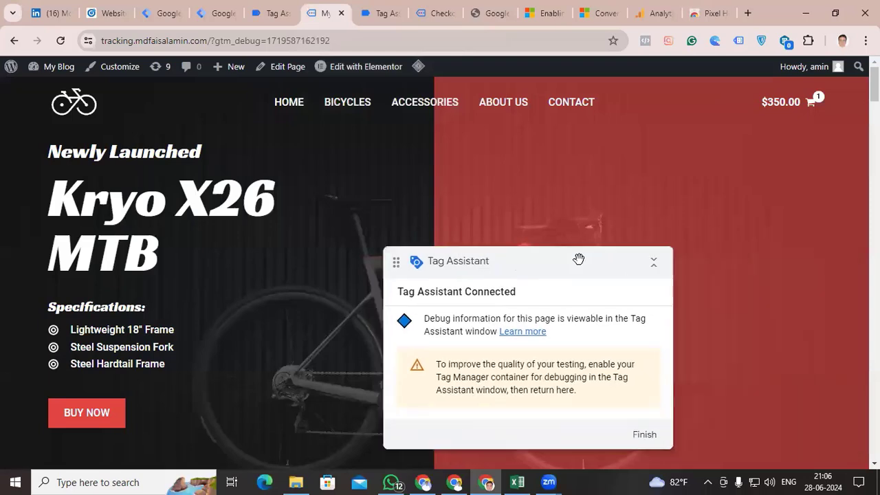
pyautogui.click(776, 113)
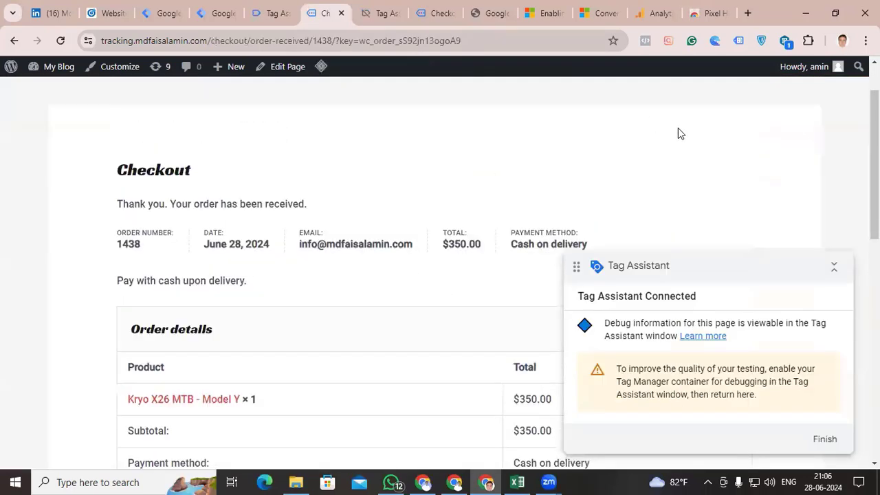
# Examine the fired tags in Tag Assistant, including the LI Google tag's details and the purchase event
pyautogui.click(271, 13)
pyautogui.scroll(-3, 388, 227)
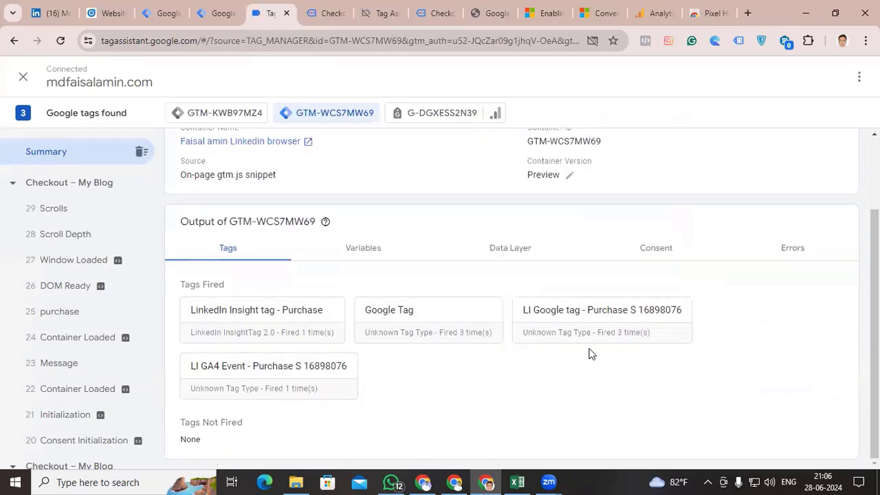
pyautogui.click(598, 328)
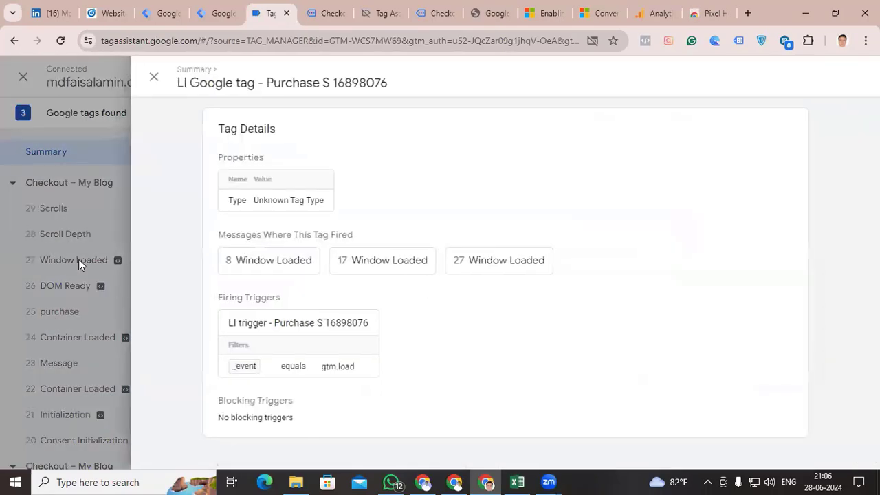
pyautogui.click(62, 311)
pyautogui.click(442, 352)
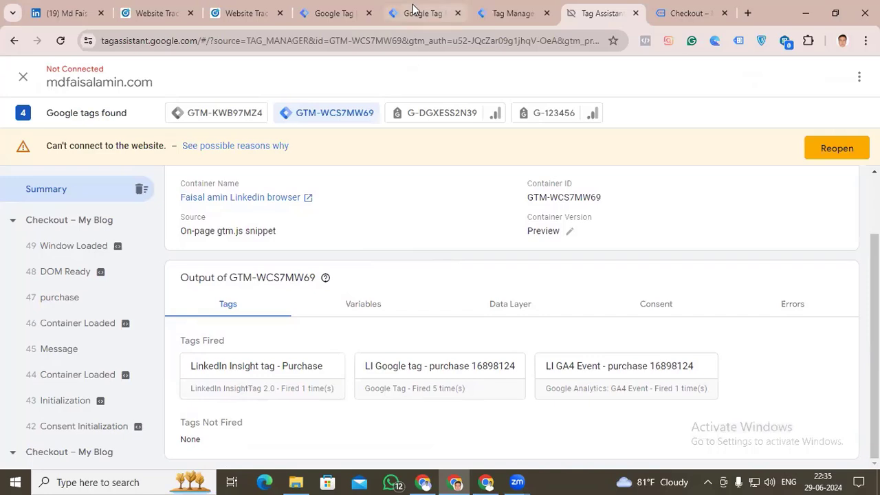
# In the server container preview, compare the LI Tag Template - purchase tag's firing status across purchase events 25 and 23
pyautogui.click(511, 13)
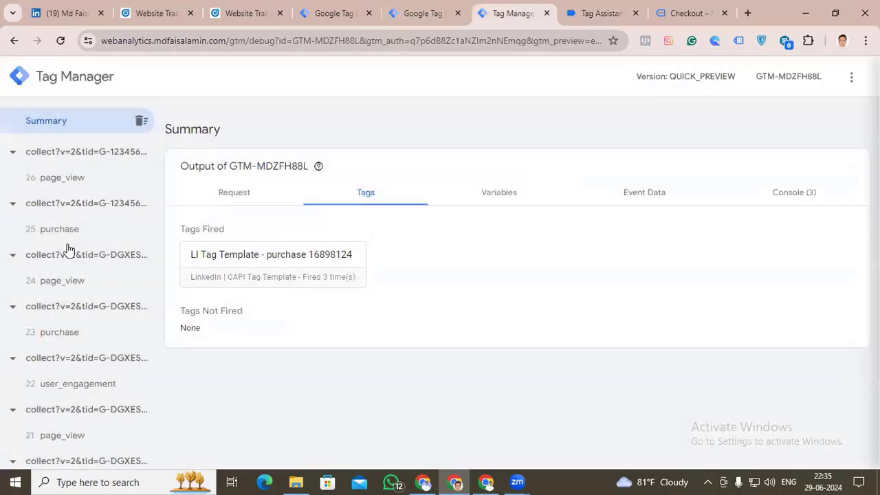
pyautogui.click(62, 235)
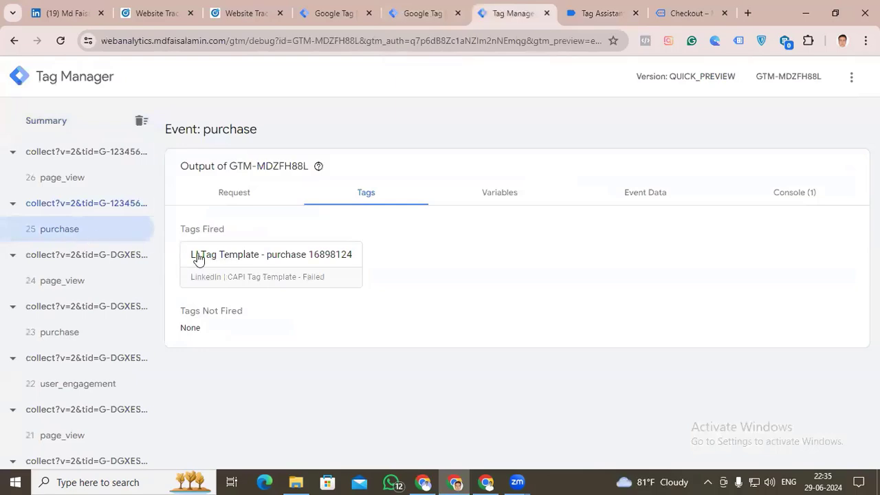
pyautogui.click(258, 269)
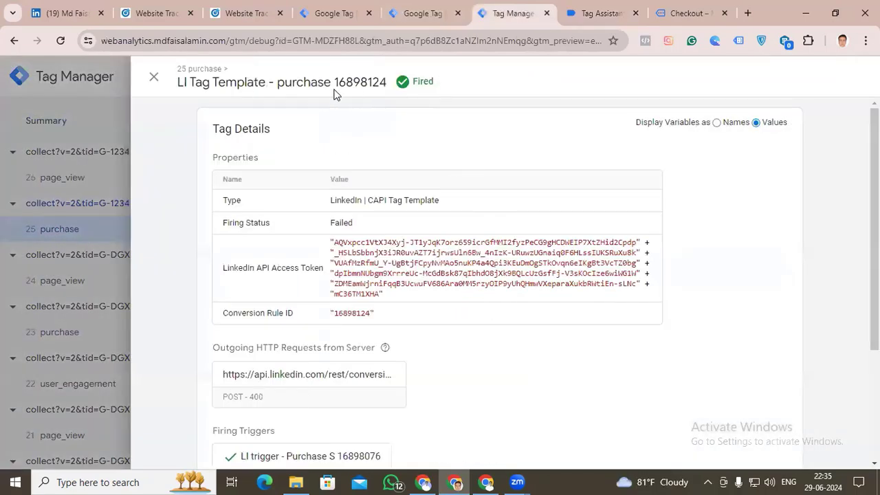
pyautogui.click(154, 77)
pyautogui.click(75, 337)
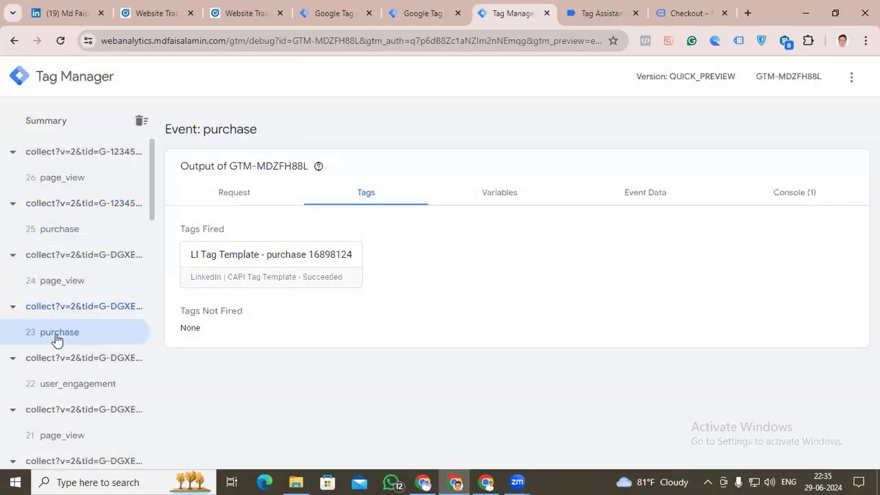
pyautogui.moveTo(233, 276); pyautogui.dragTo(344, 278)
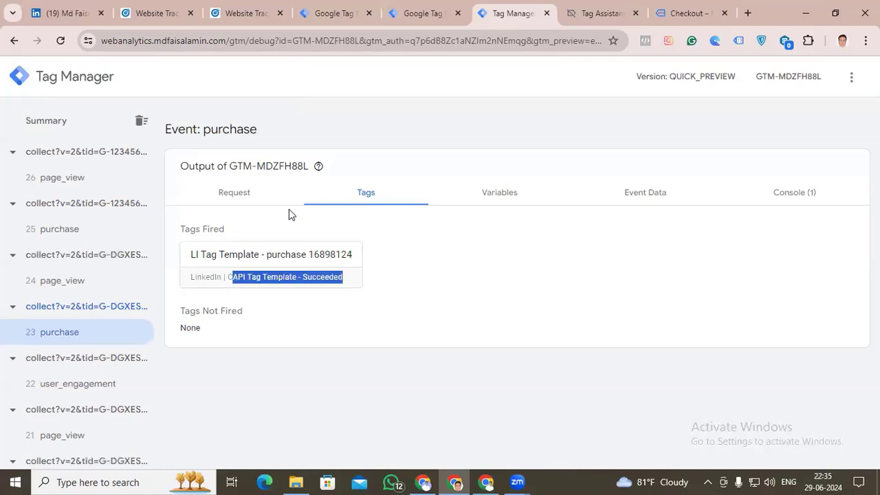
# Inspect purchase event 23's incoming HTTP request and the user data parameters in its request URL
pyautogui.click(236, 191)
pyautogui.scroll(-1, 335, 359)
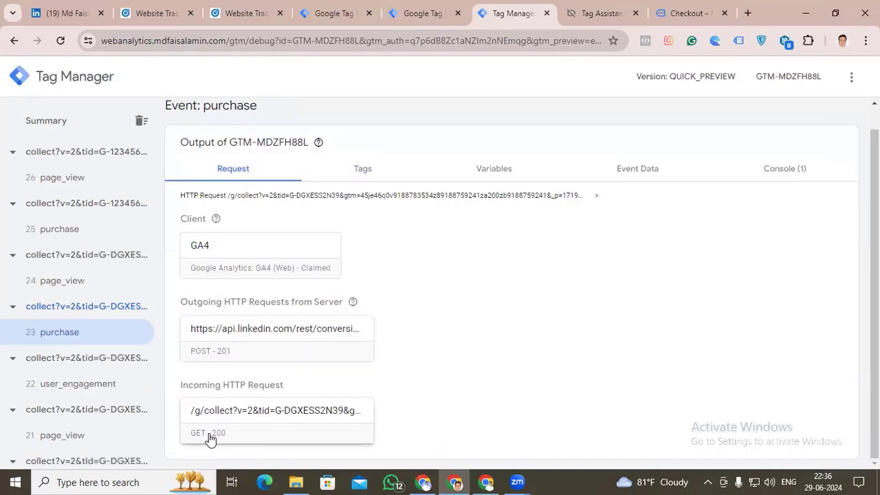
pyautogui.click(260, 424)
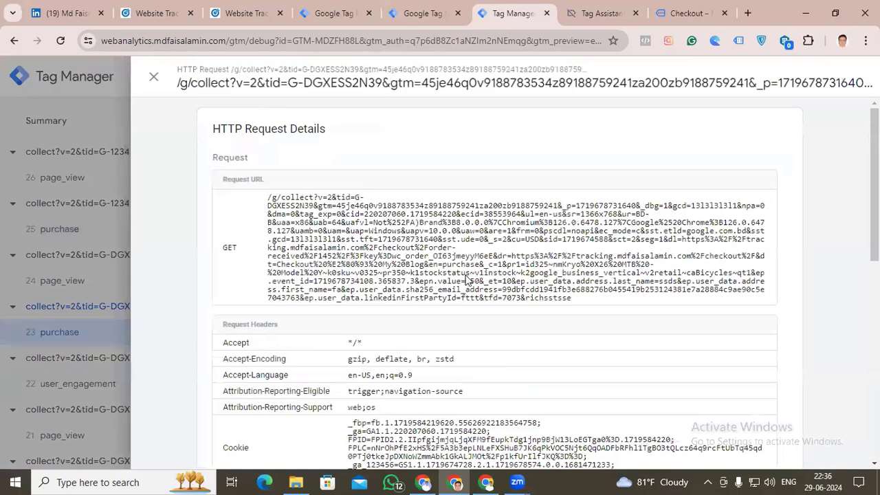
pyautogui.moveTo(549, 282); pyautogui.dragTo(670, 288)
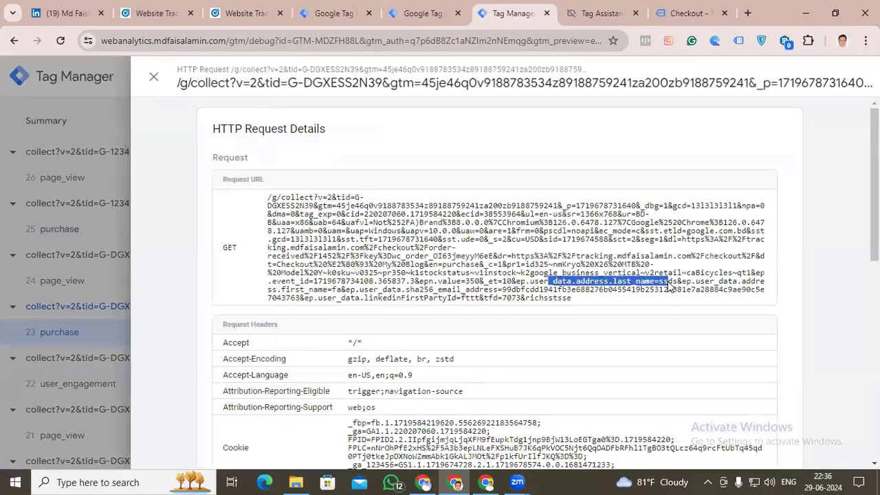
pyautogui.moveTo(593, 303); pyautogui.dragTo(368, 235)
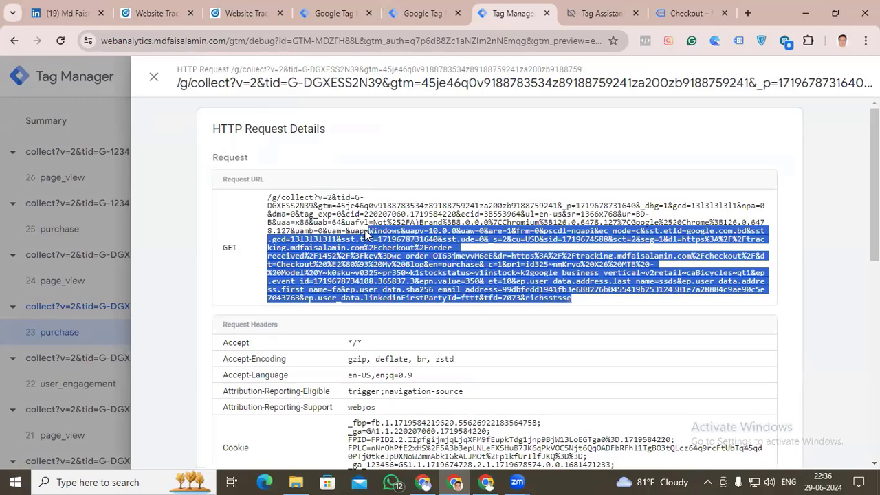
# Check the status and data source of both purchase conversions in LinkedIn Campaign Manager's conversion tracking list
pyautogui.click(151, 7)
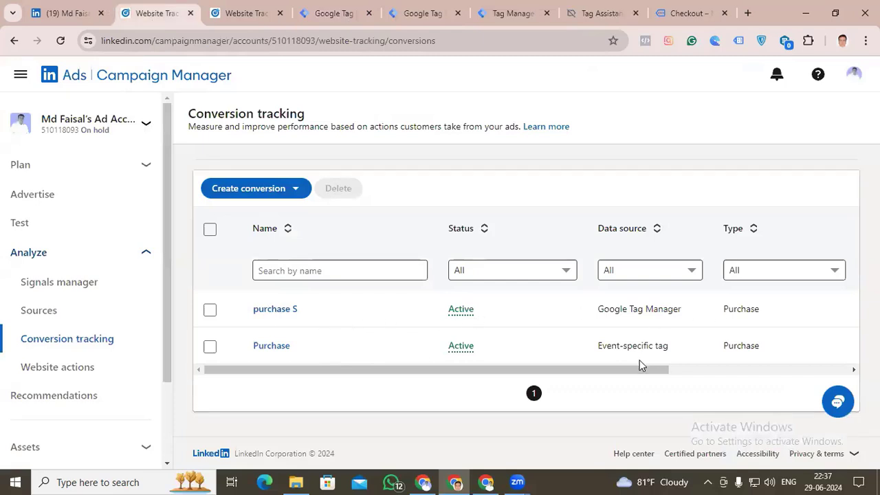
pyautogui.moveTo(686, 354); pyautogui.dragTo(600, 350)
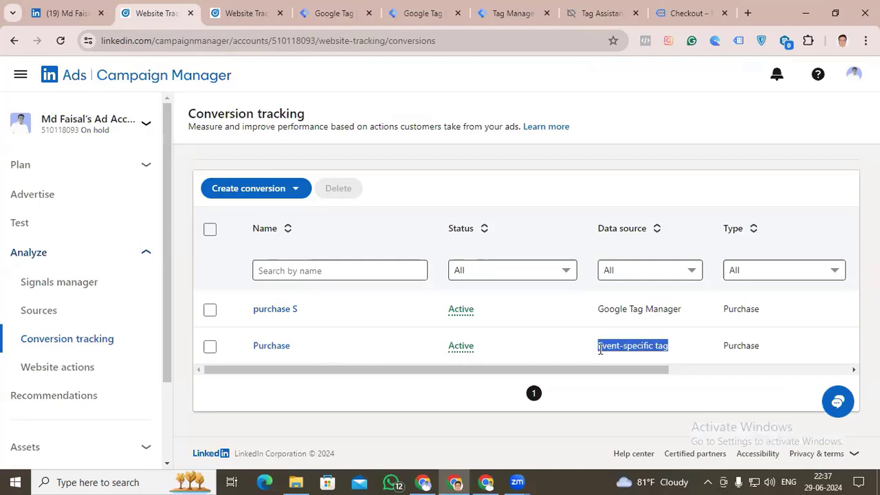